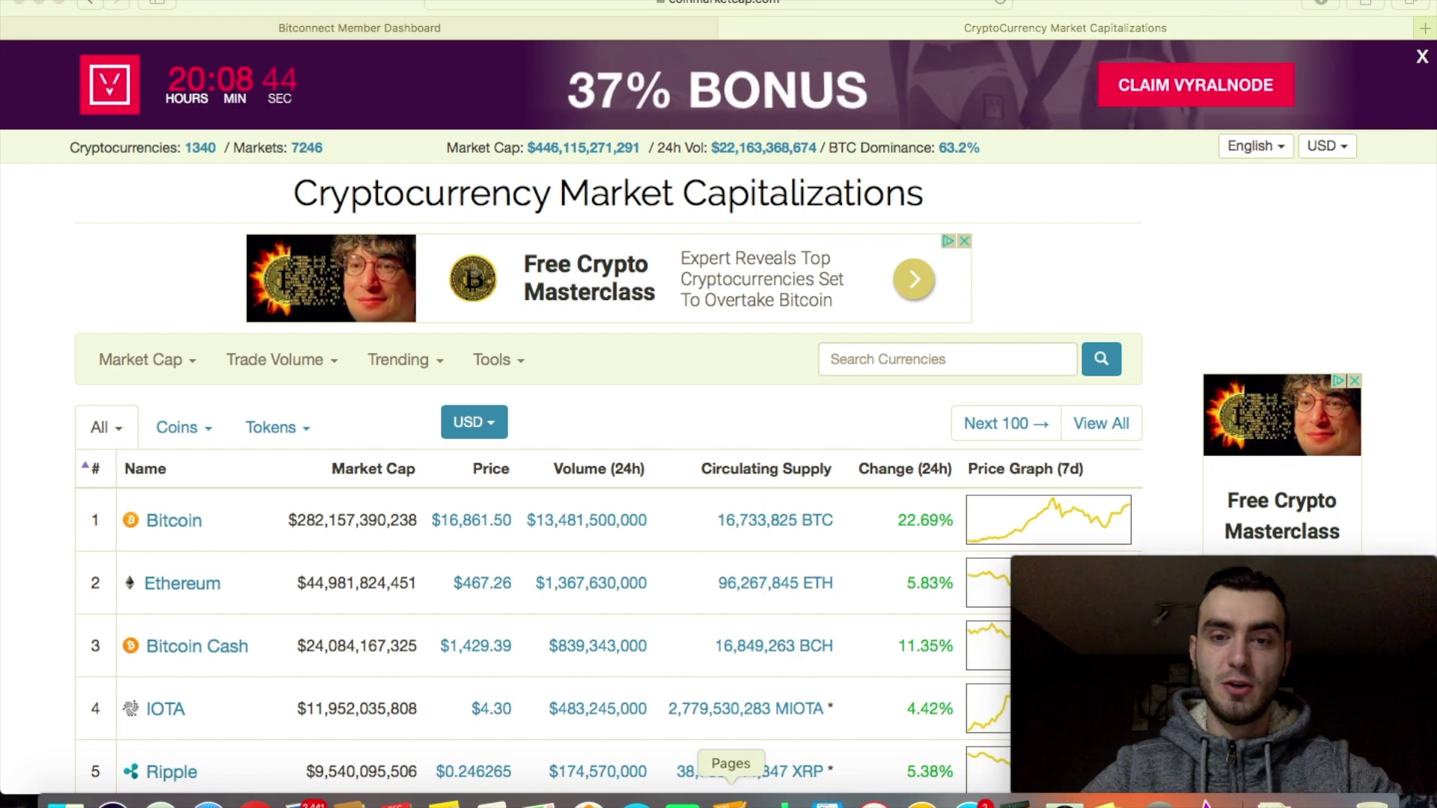
# Step: Open the HitBTC affiliate link saved in the Pages notes in the browser
pyautogui.click(779, 801)
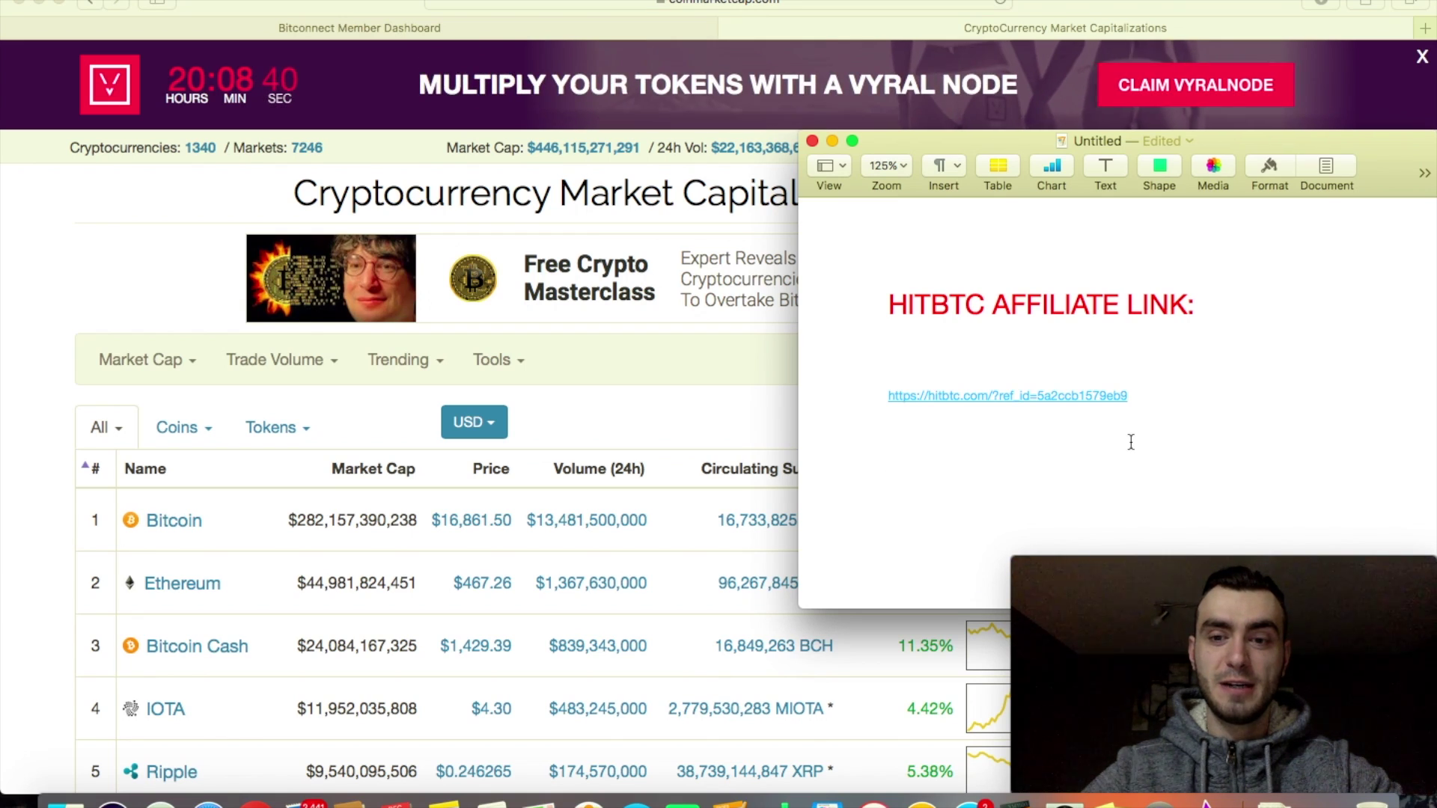
pyautogui.click(980, 397)
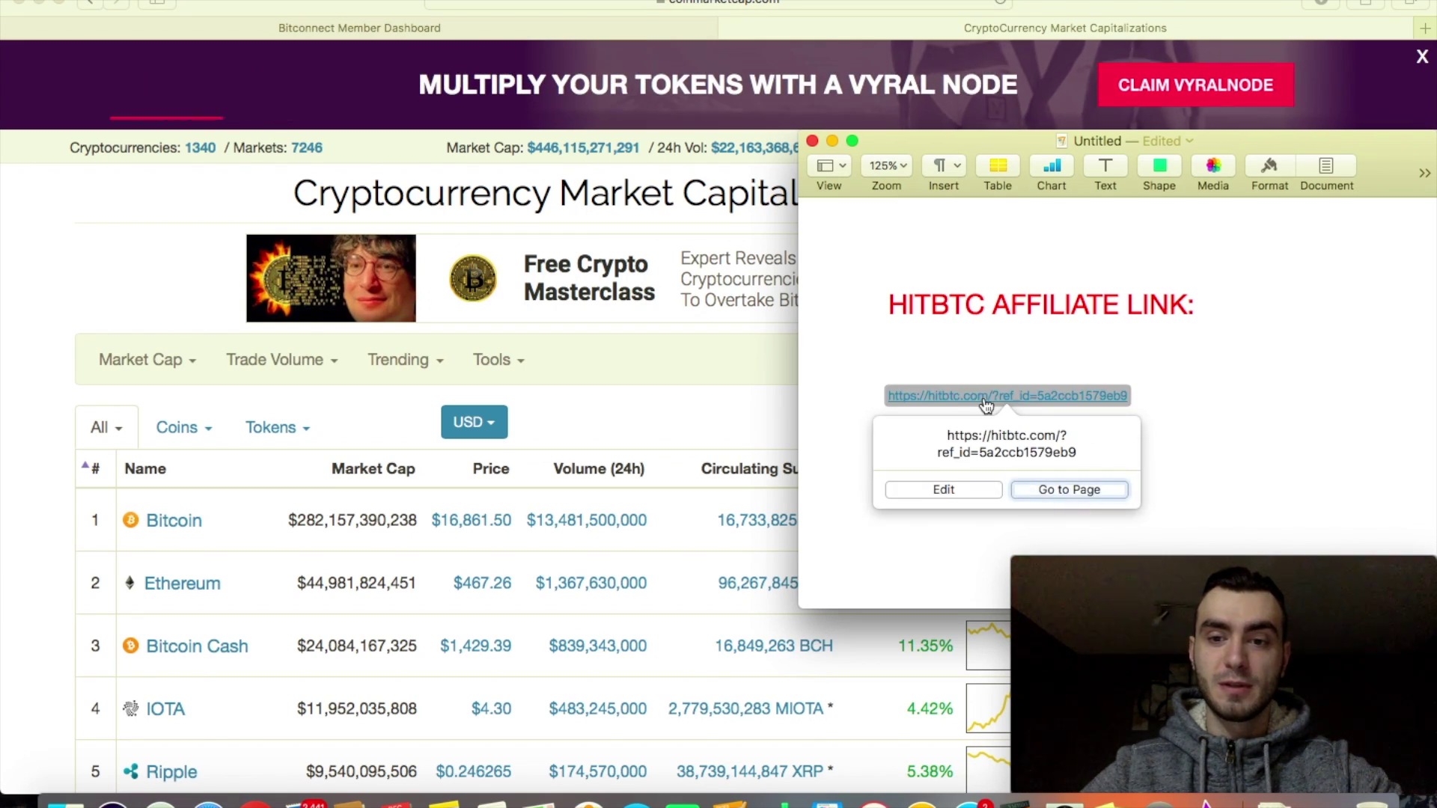
pyautogui.click(1076, 491)
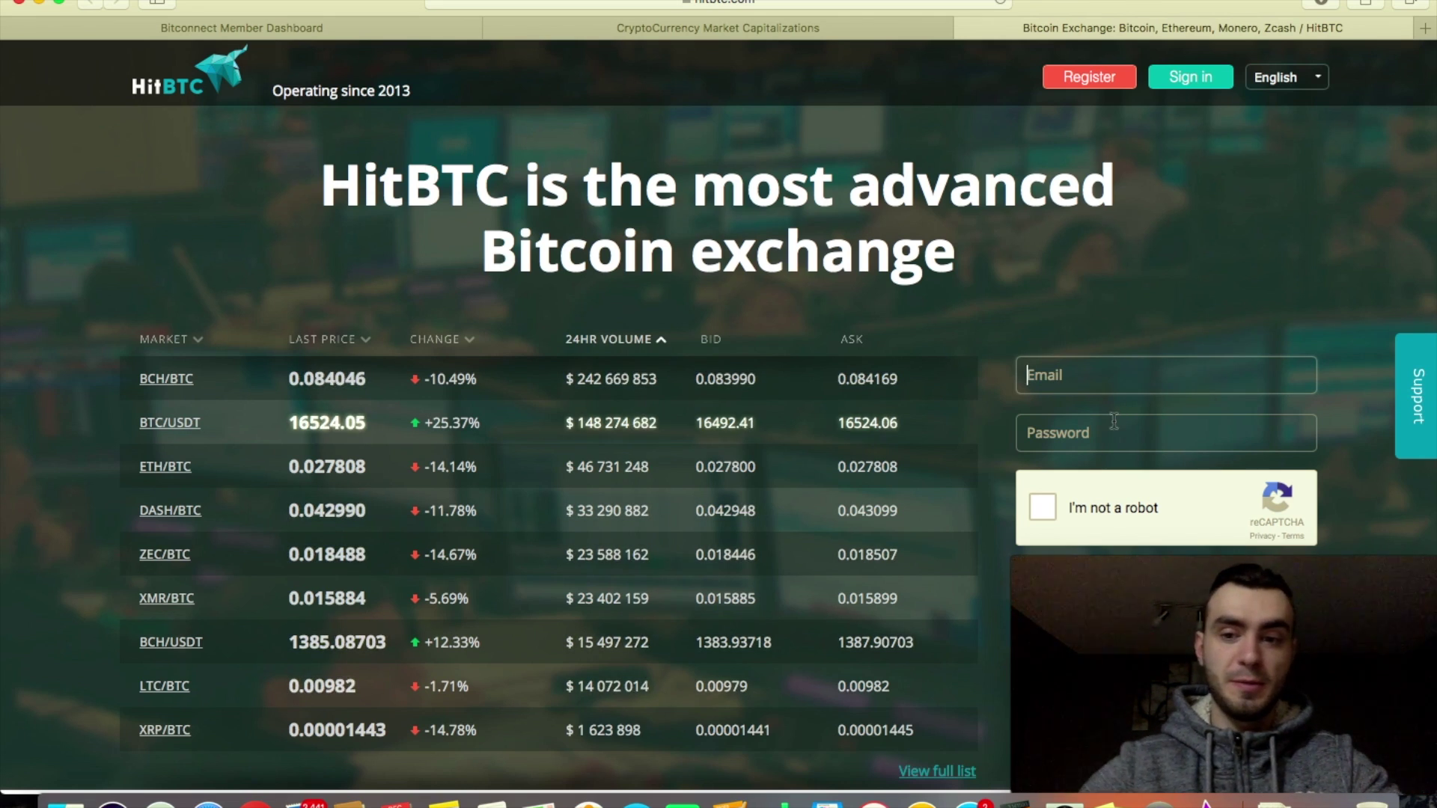
# Step: Scroll down the HitBTC registration page while signing up the new account
pyautogui.scroll(-3, 1220, 392)
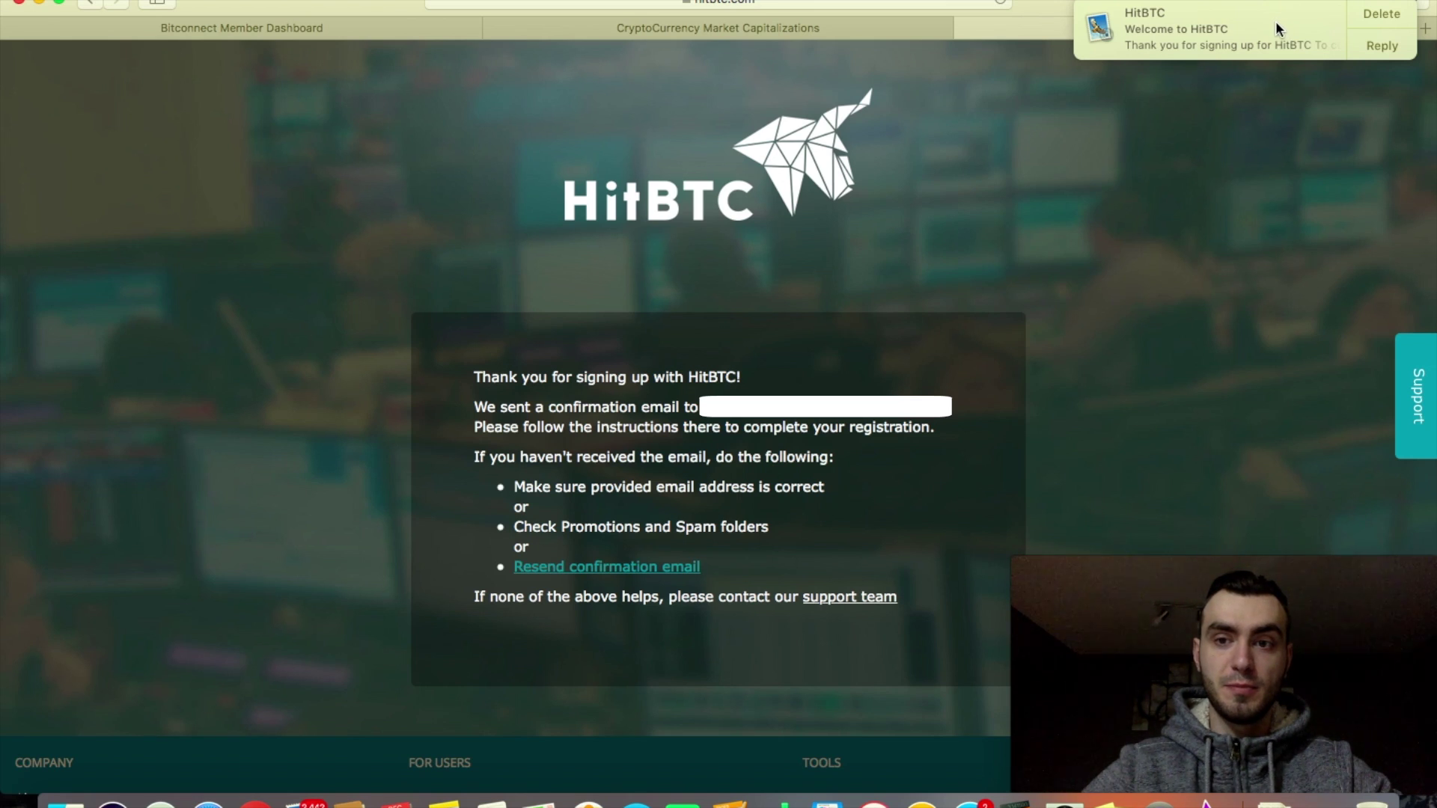
# Step: Copy the confirmation code from HitBTC's welcome email, then follow its sign-up confirmation link
pyautogui.click(1275, 21)
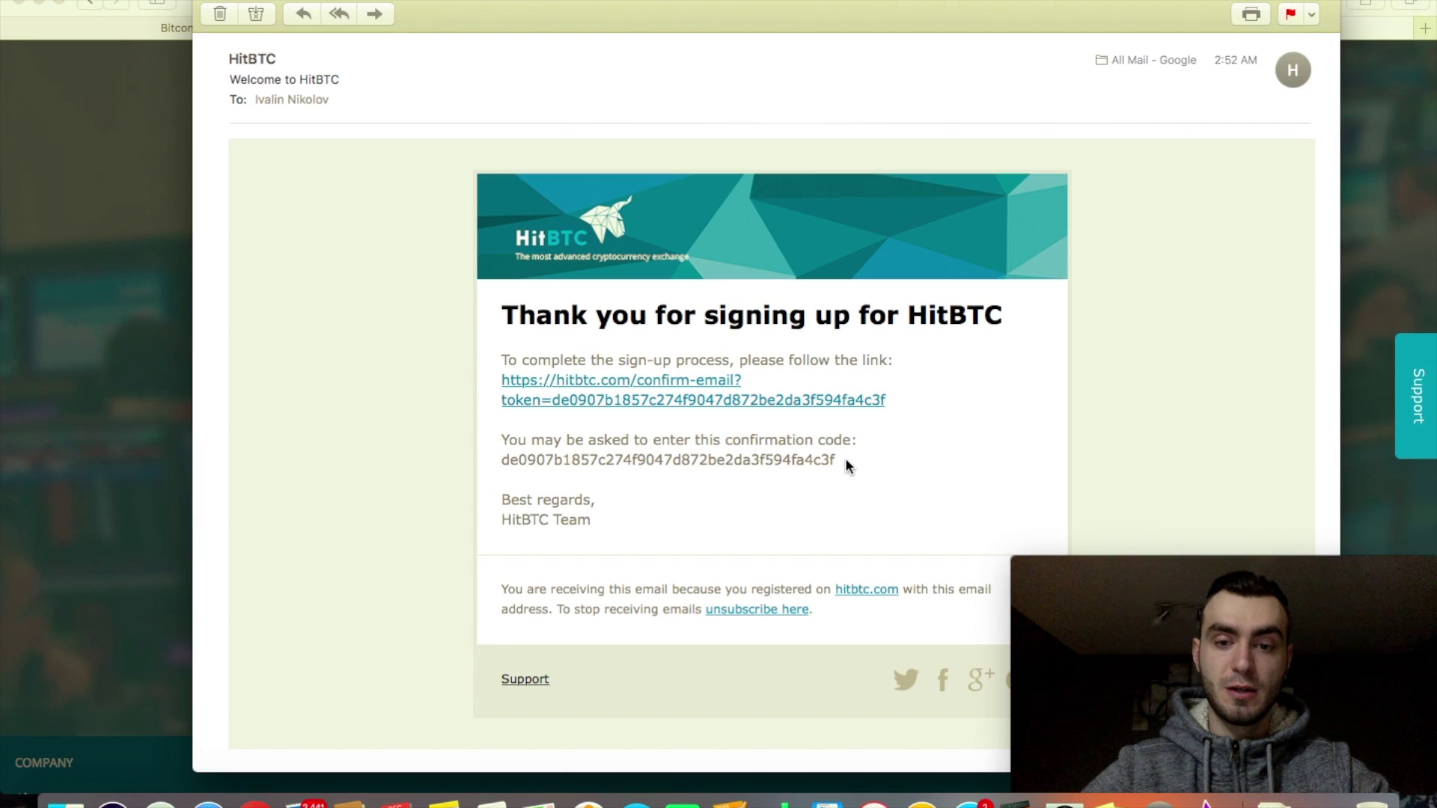
pyautogui.moveTo(840, 460); pyautogui.dragTo(503, 462)
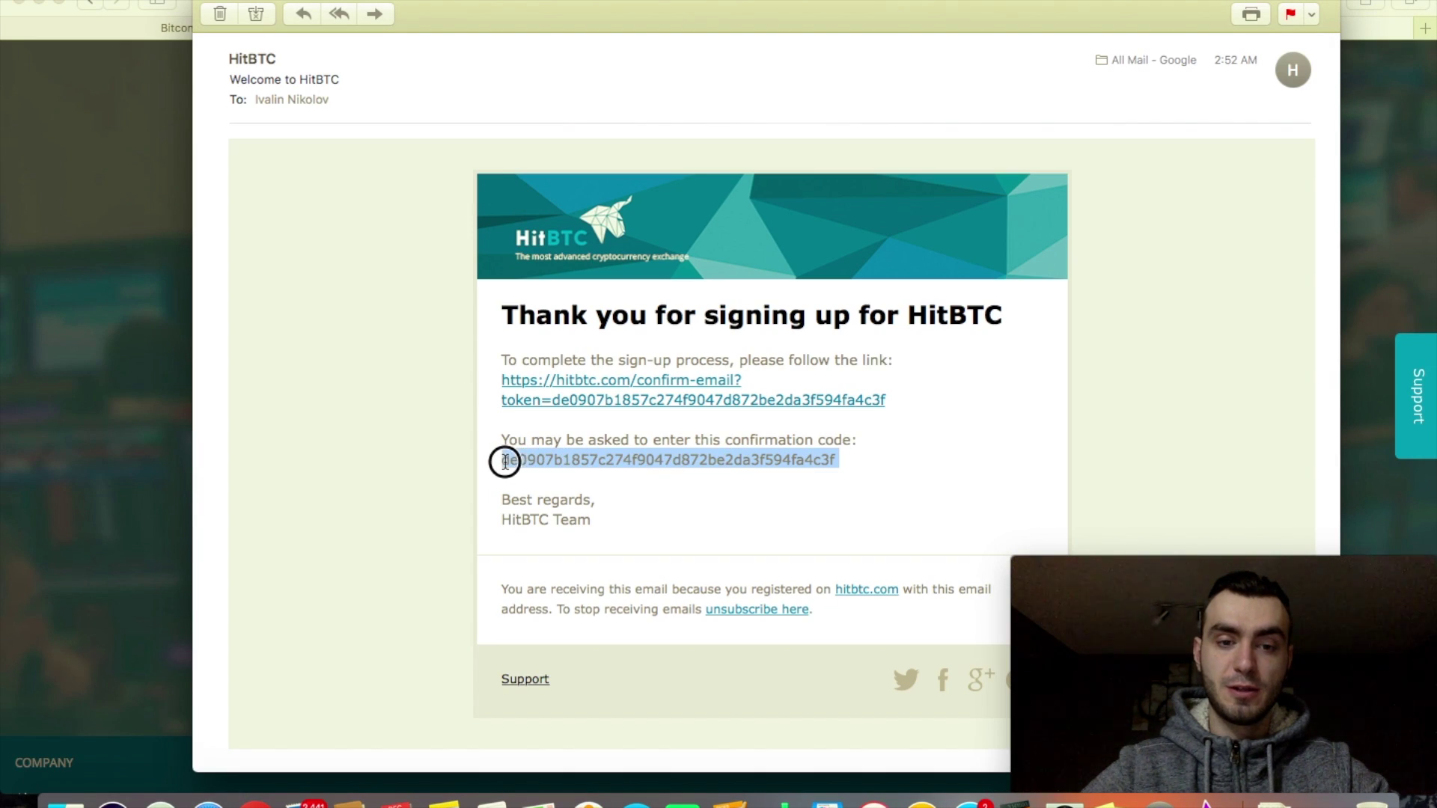
pyautogui.rightClick(551, 461)
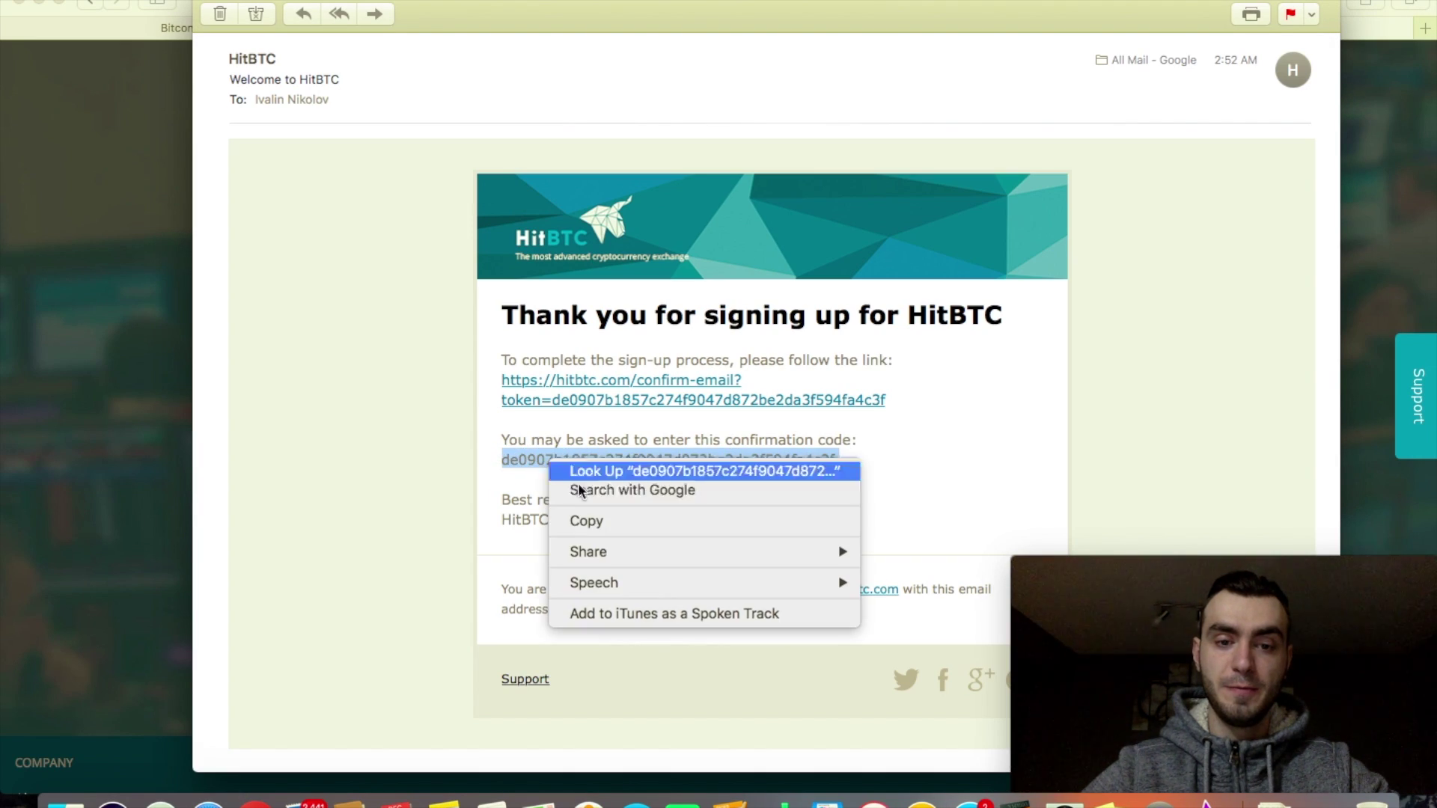
pyautogui.click(611, 524)
pyautogui.click(937, 398)
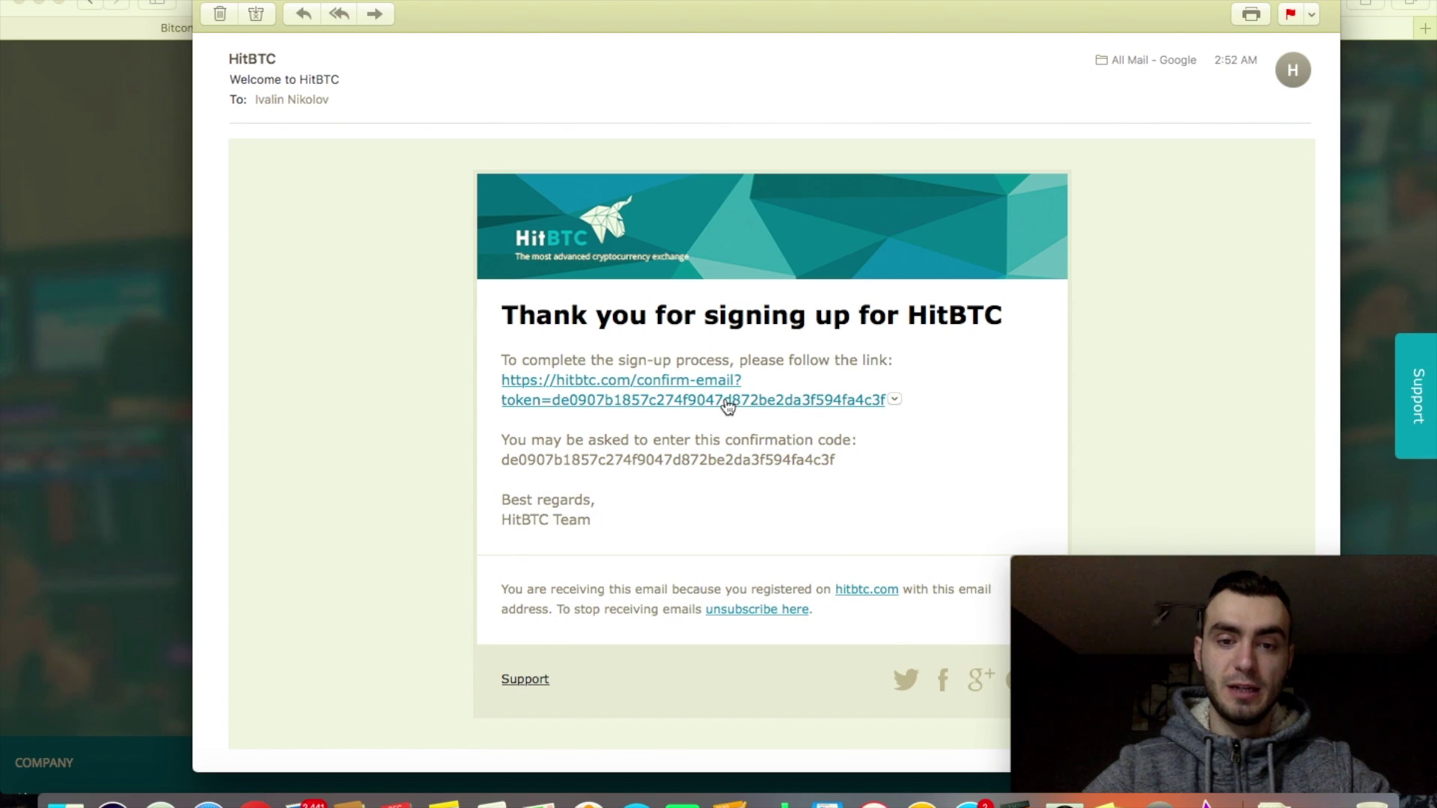
pyautogui.click(727, 404)
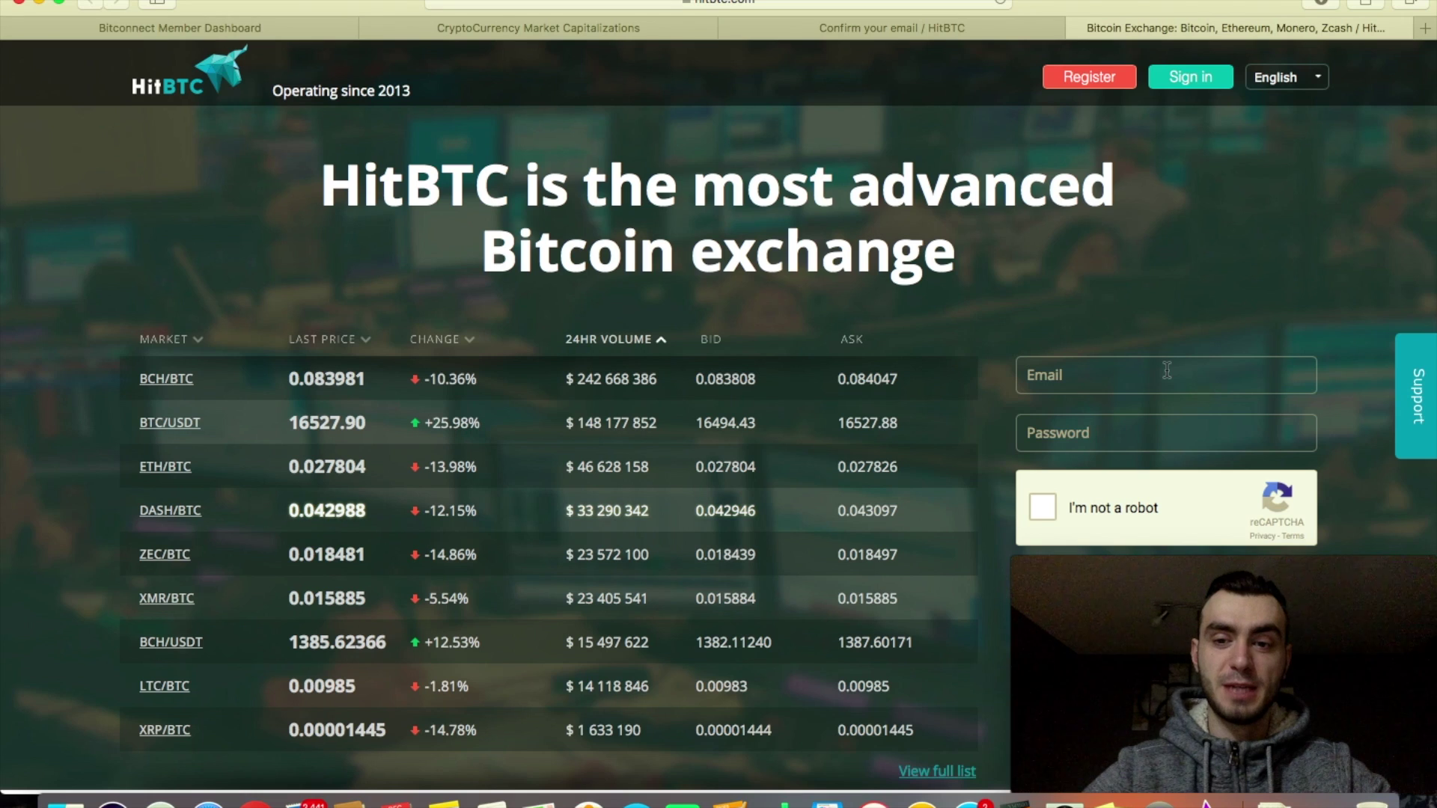
# Step: Close the Welcome to HitBTC popup on the dashboard and go to account settings
pyautogui.scroll(-1, 1162, 303)
pyautogui.scroll(-3, 1162, 303)
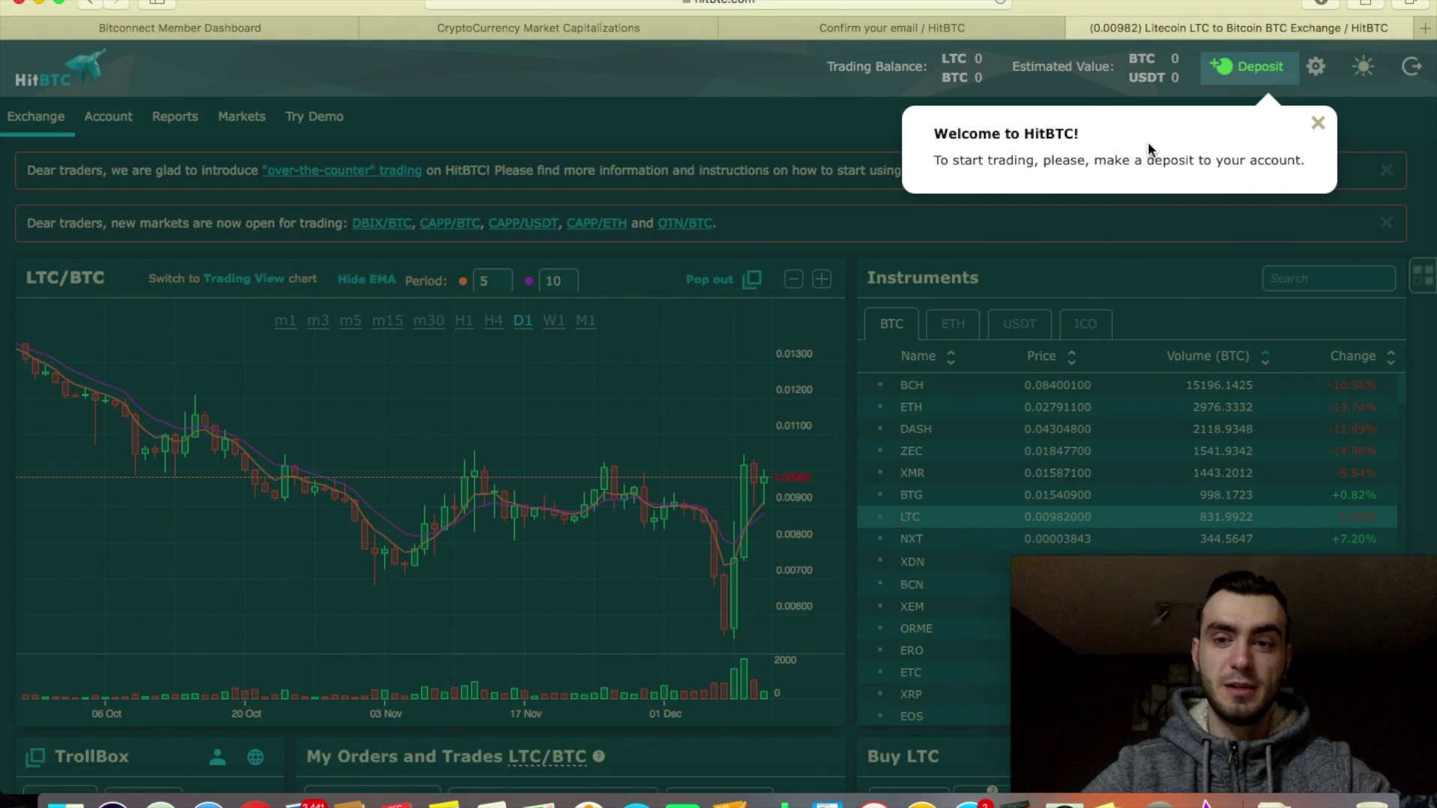
pyautogui.click(1260, 140)
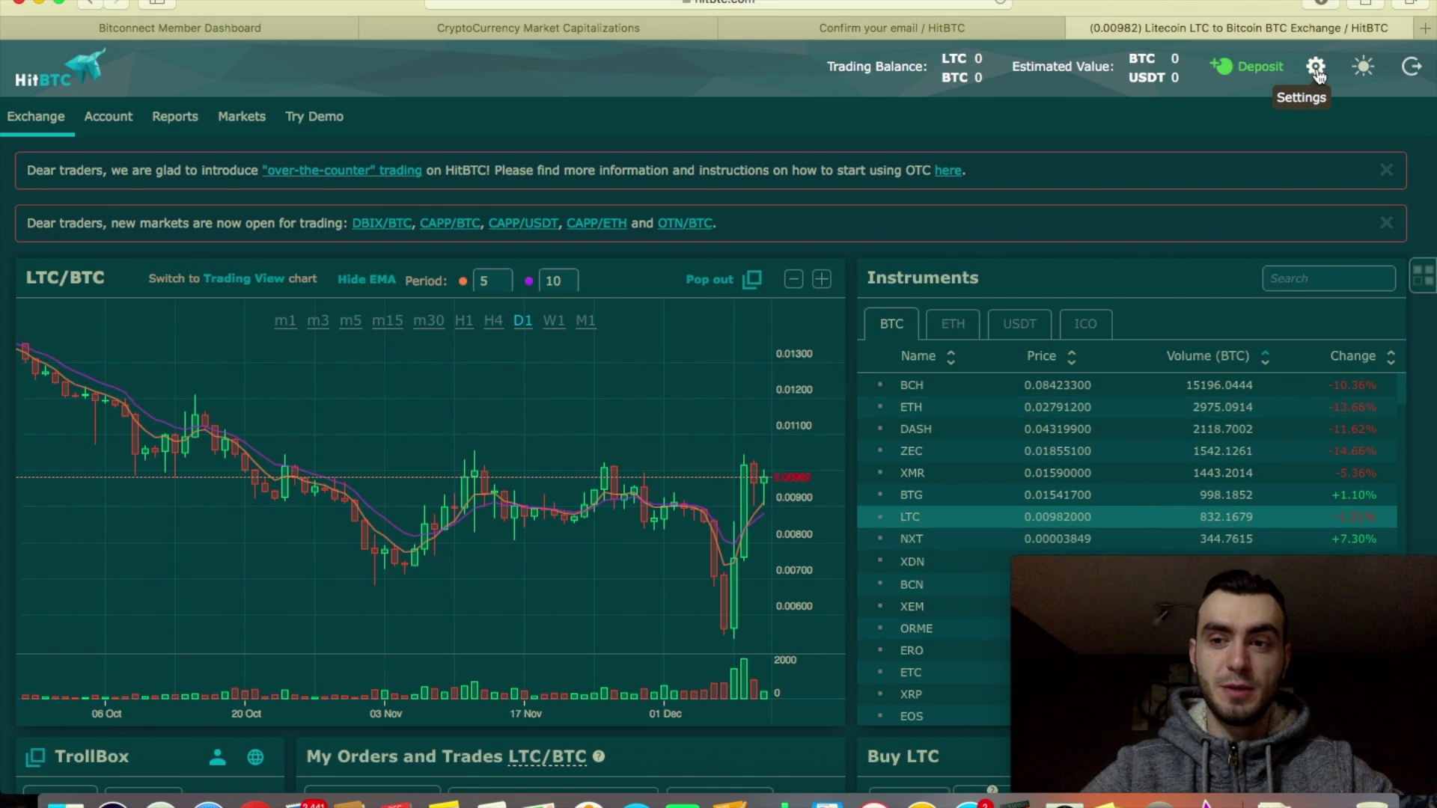
pyautogui.hscroll(-3, 1319, 75)
pyautogui.click(1316, 68)
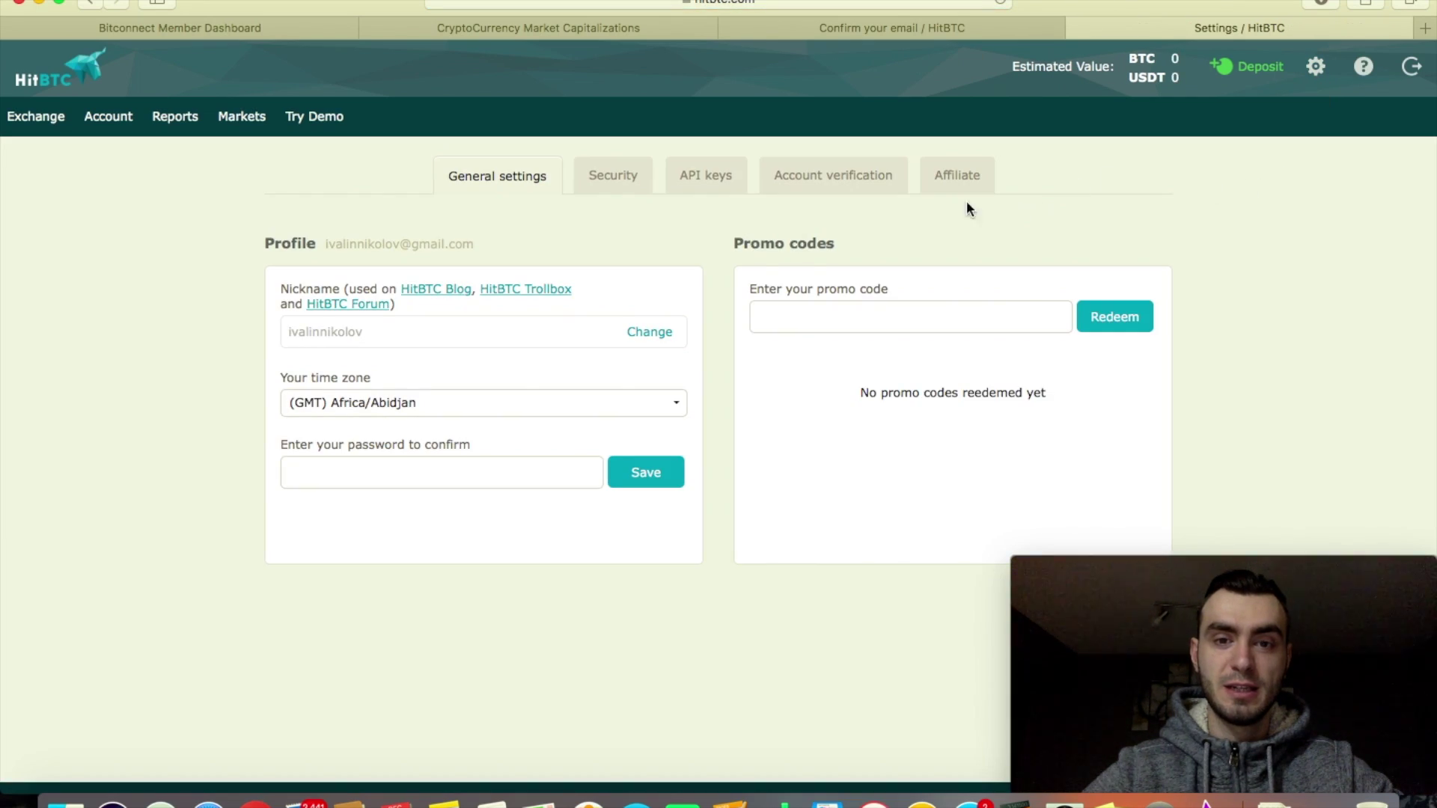
# Step: In Security settings, set up the authenticator and enter the two-factor validation code
pyautogui.click(640, 179)
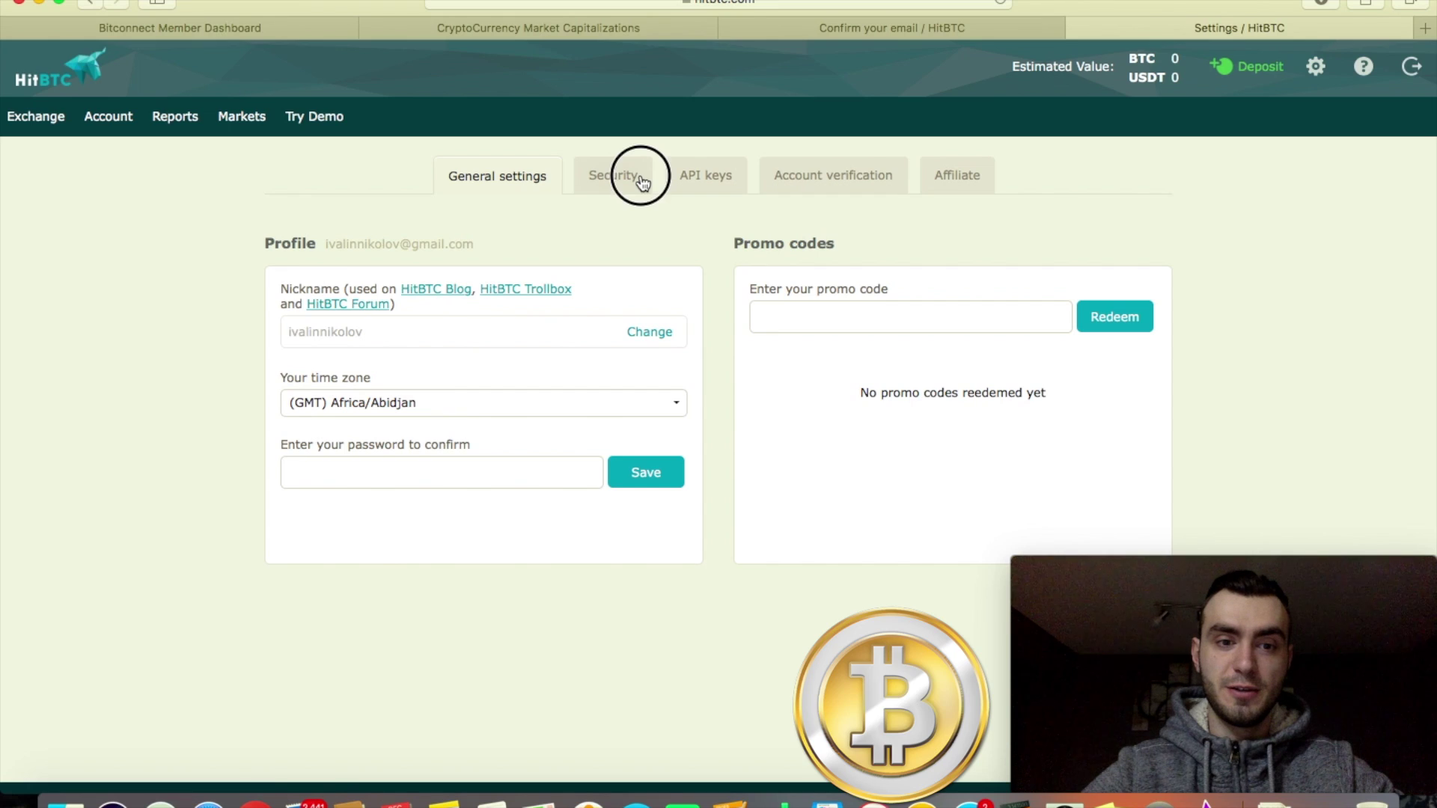
pyautogui.scroll(-2, 666, 523)
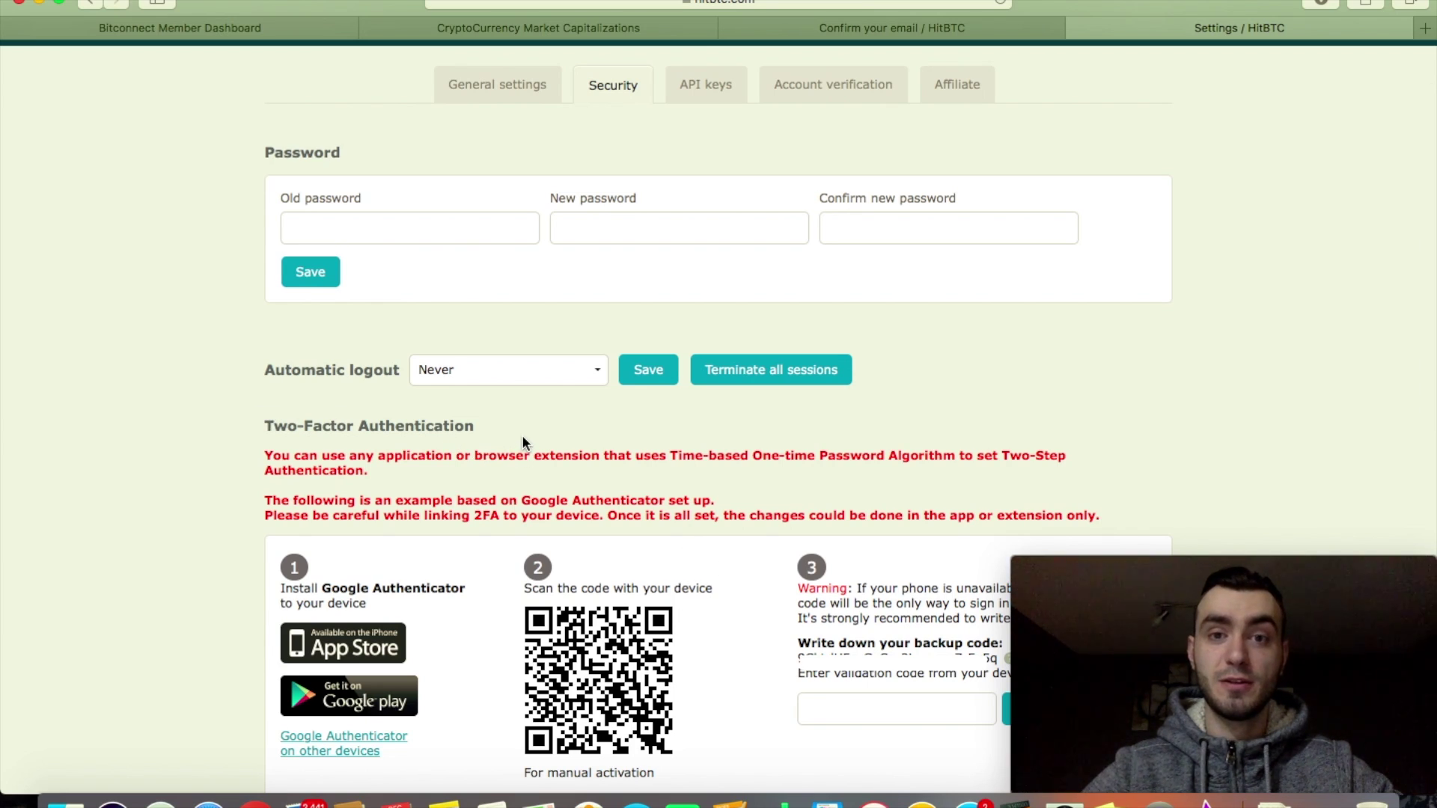
pyautogui.scroll(1, 710, 599)
pyautogui.click(877, 739)
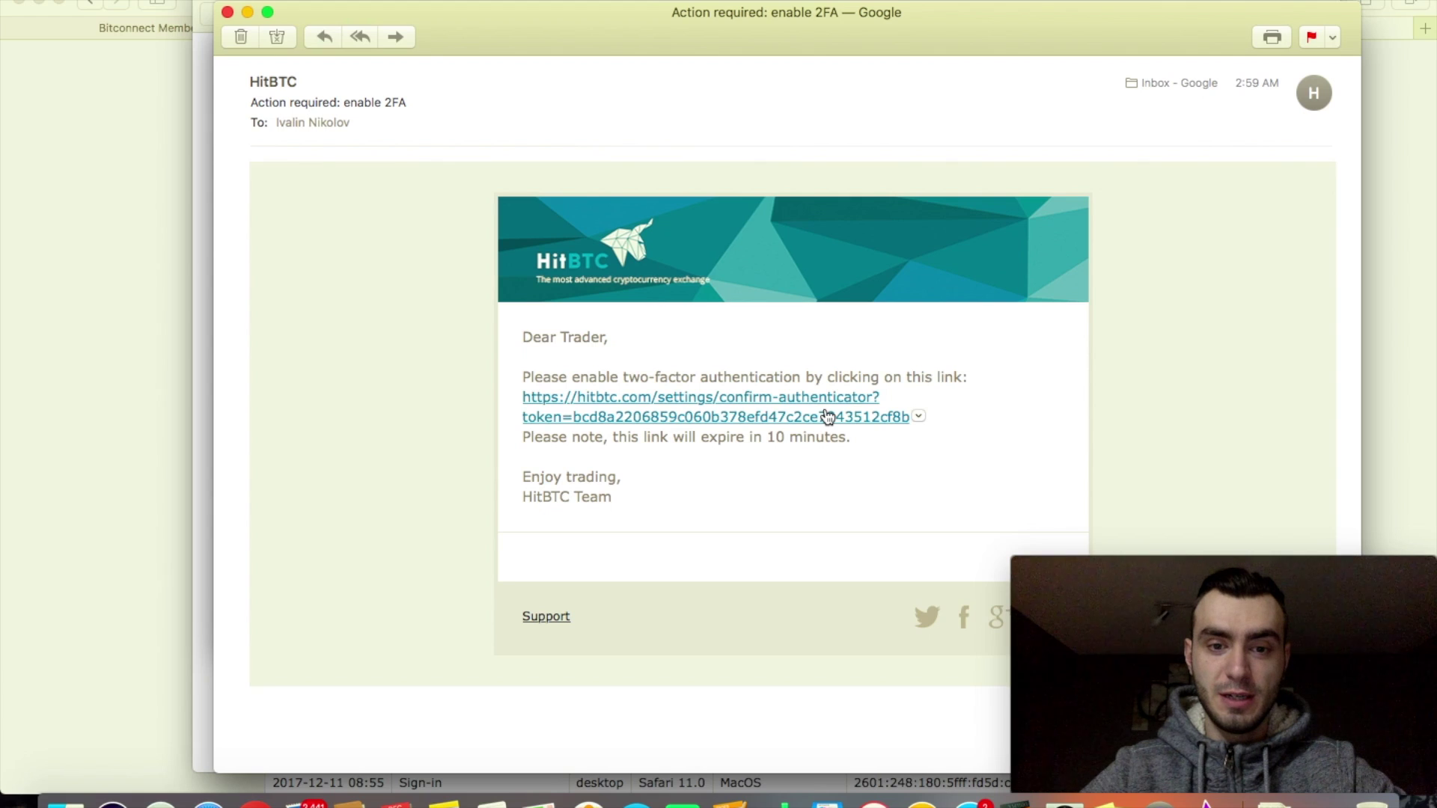
# Step: Follow the confirm-authenticator link in the 'Action required: enable 2FA' email
pyautogui.moveTo(827, 417)
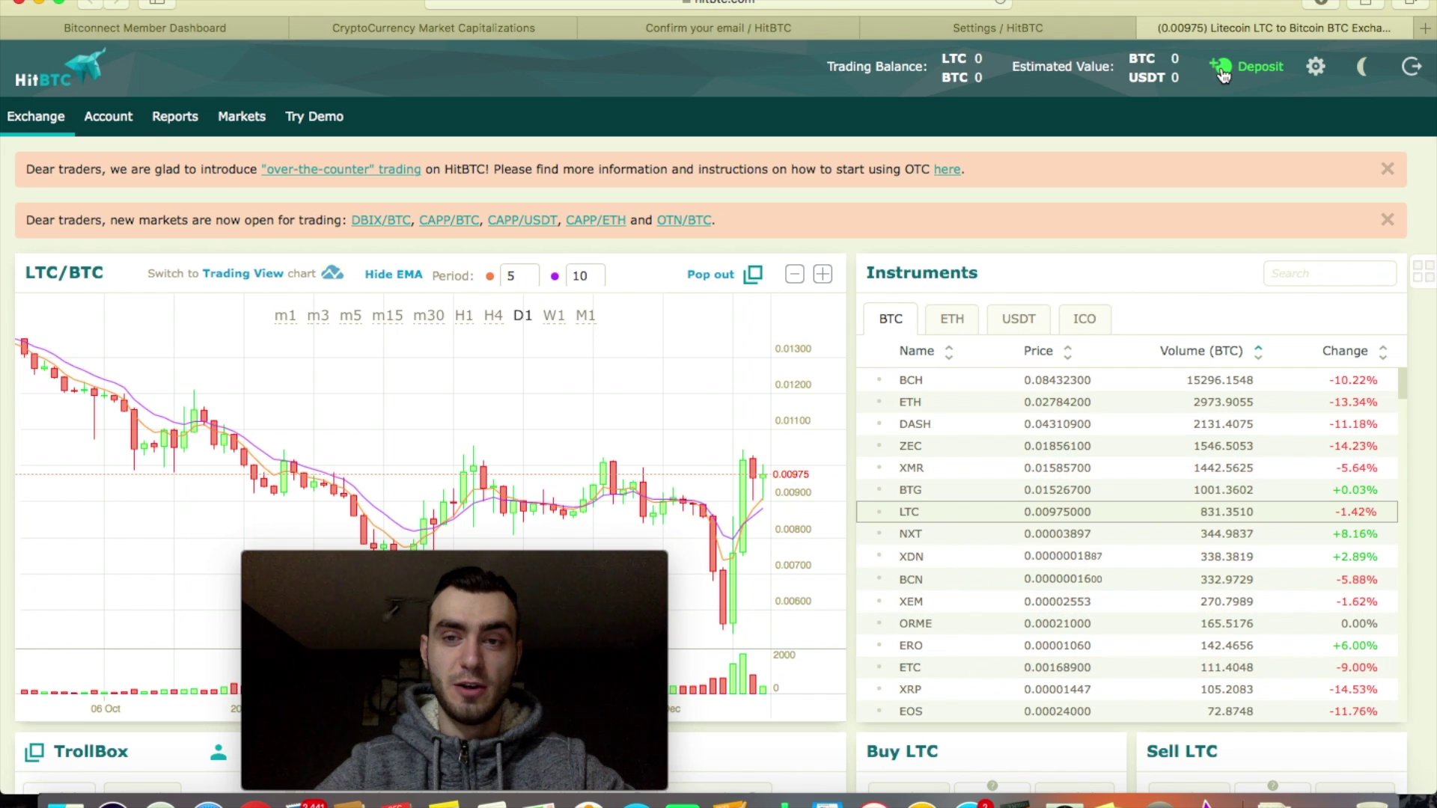
# Step: Go to HitBTC's Account page via the header Deposit link to see all coin balances
pyautogui.click(1222, 73)
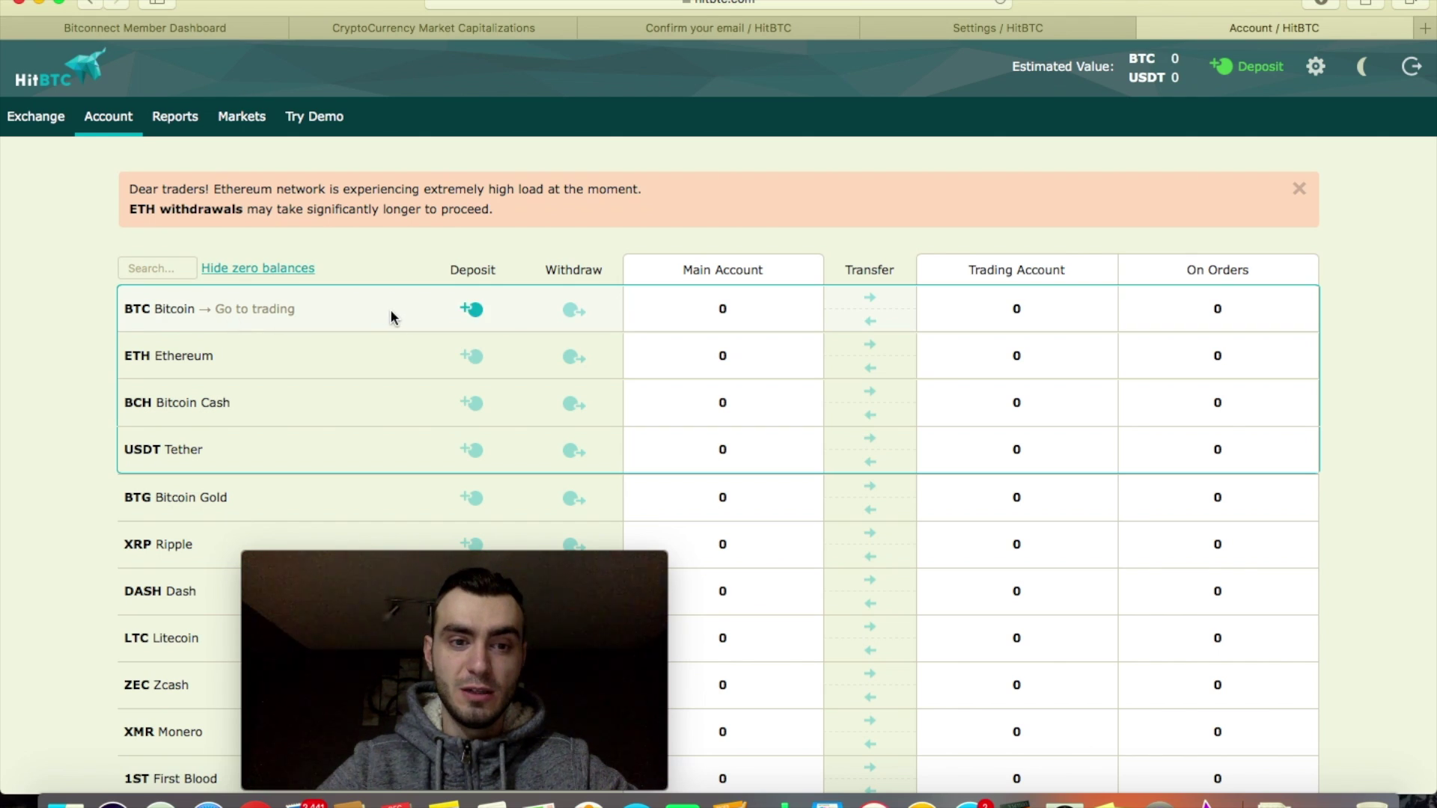
# Step: Reveal and copy HitBTC's Bitcoin deposit address, then switch to the Bitconnect dashboard
pyautogui.click(477, 311)
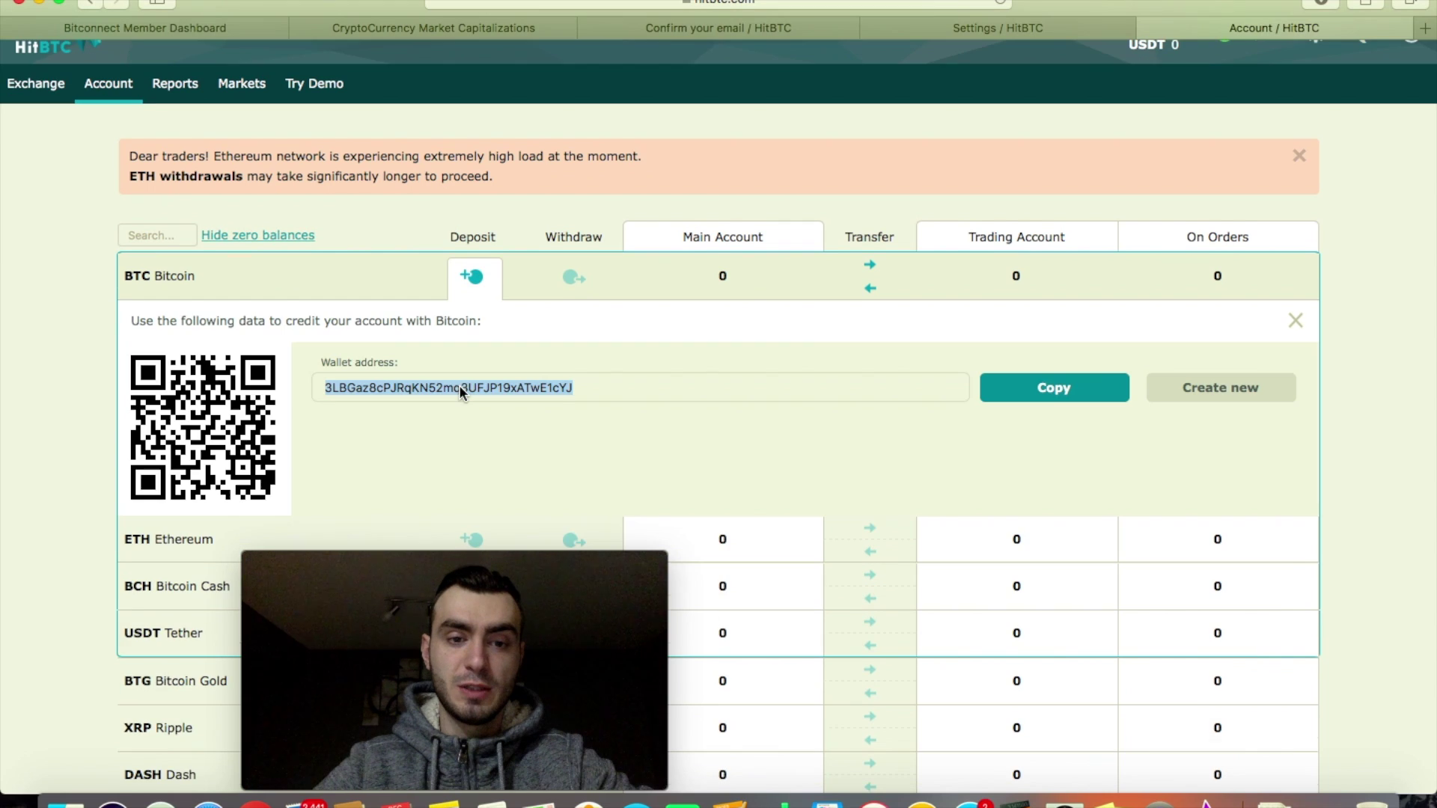
pyautogui.click(459, 391)
pyautogui.rightClick(561, 386)
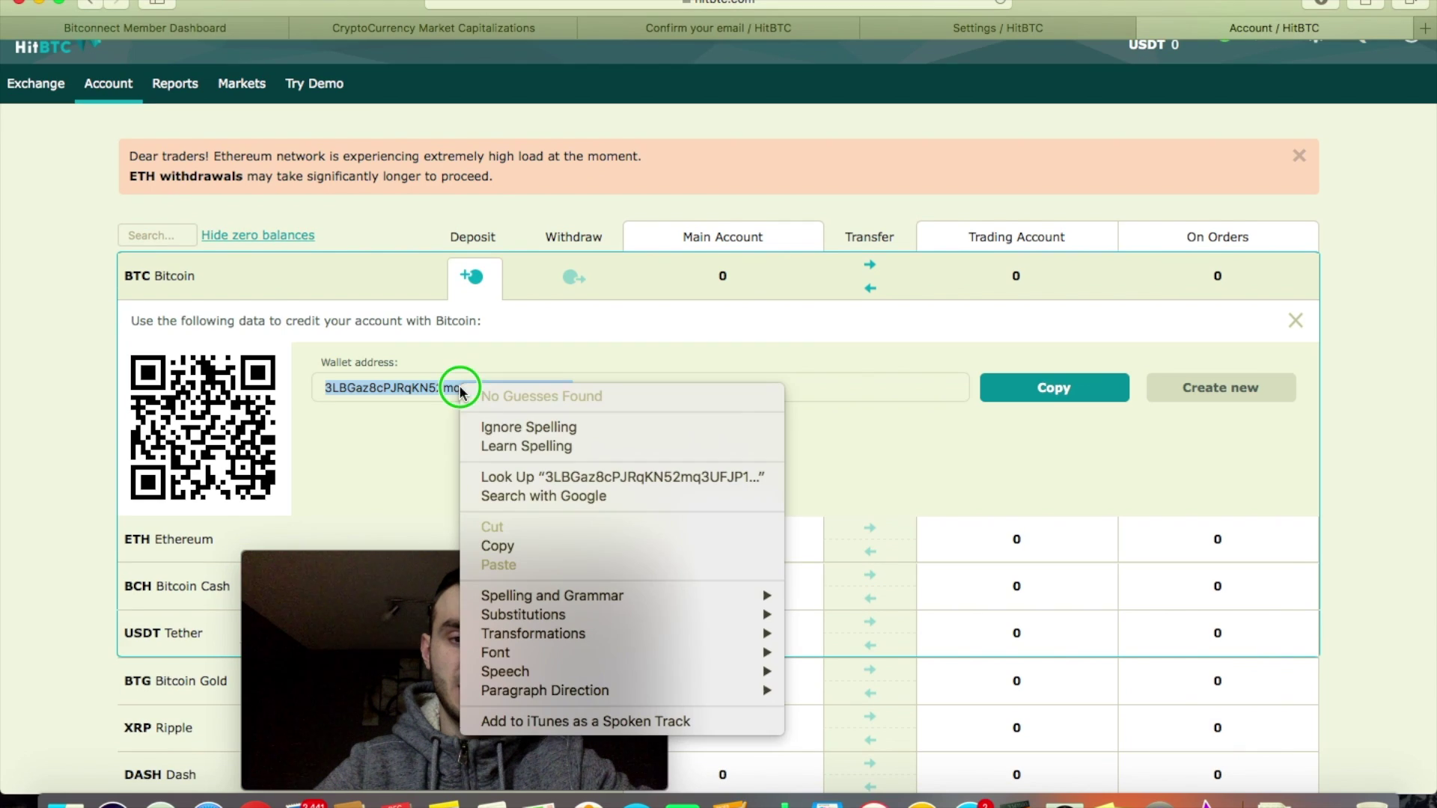
pyautogui.click(578, 546)
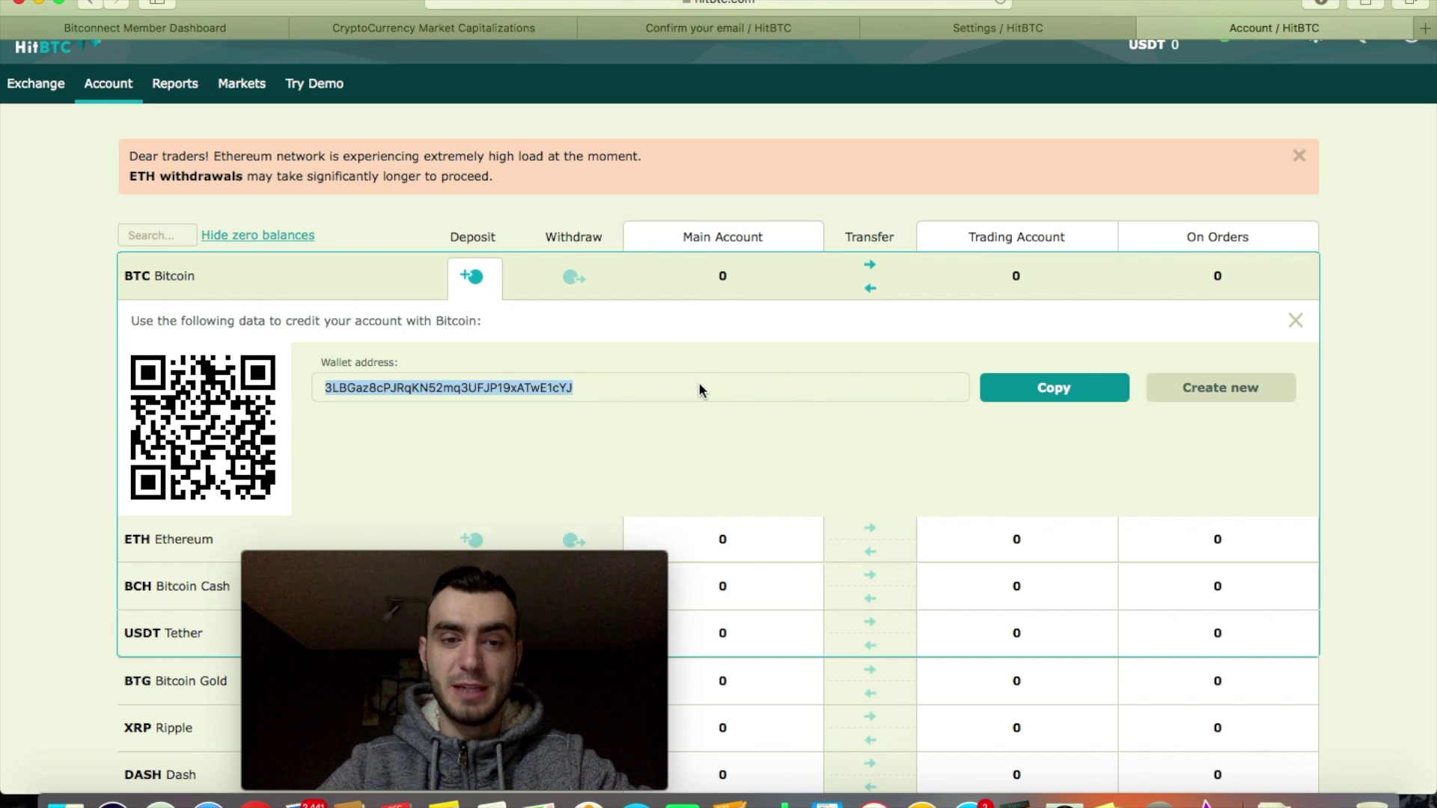
pyautogui.click(116, 30)
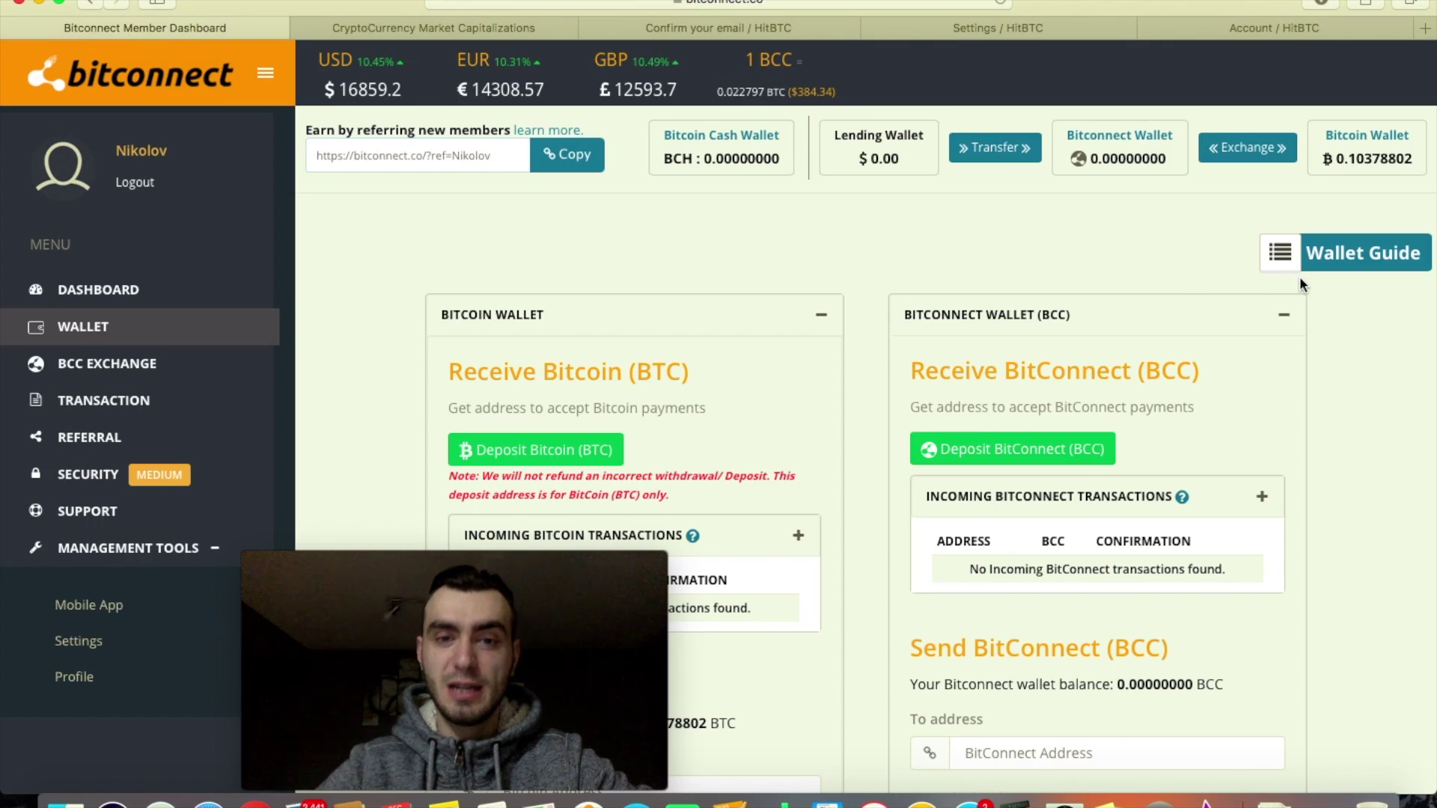
# Step: Paste the HitBTC deposit address as recipient in Bitconnect's Send Bitcoin form
pyautogui.scroll(-6, 860, 389)
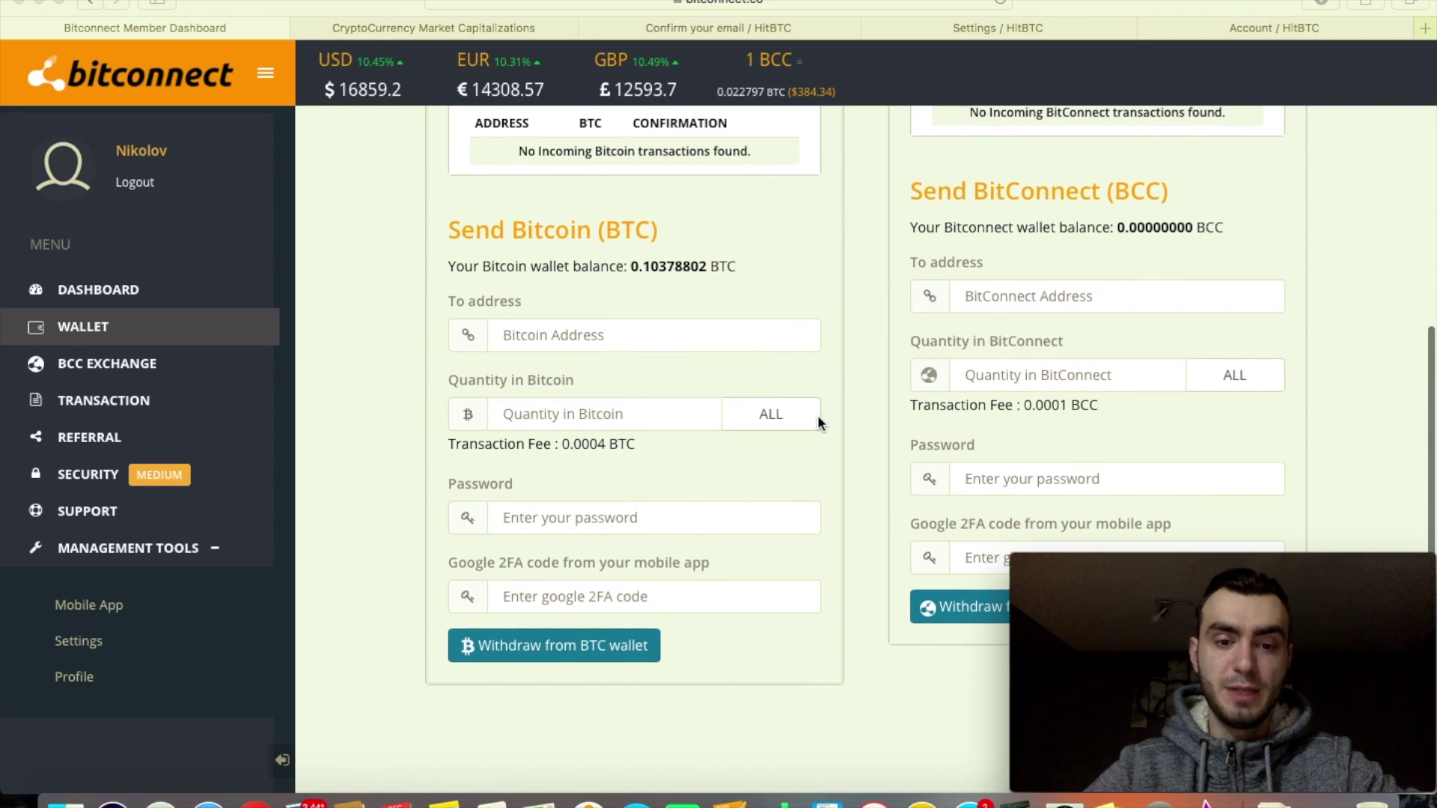
pyautogui.click(555, 648)
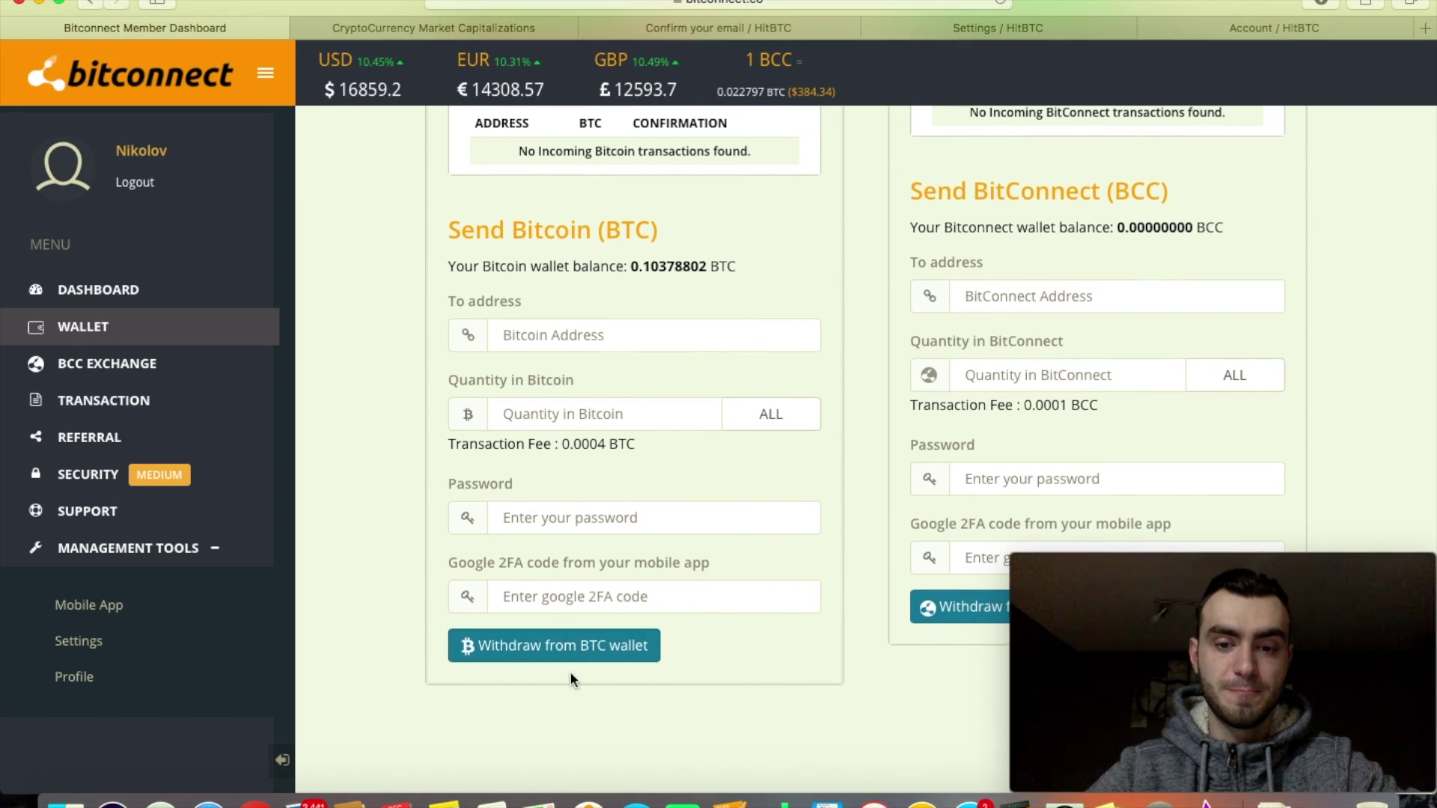
pyautogui.click(583, 645)
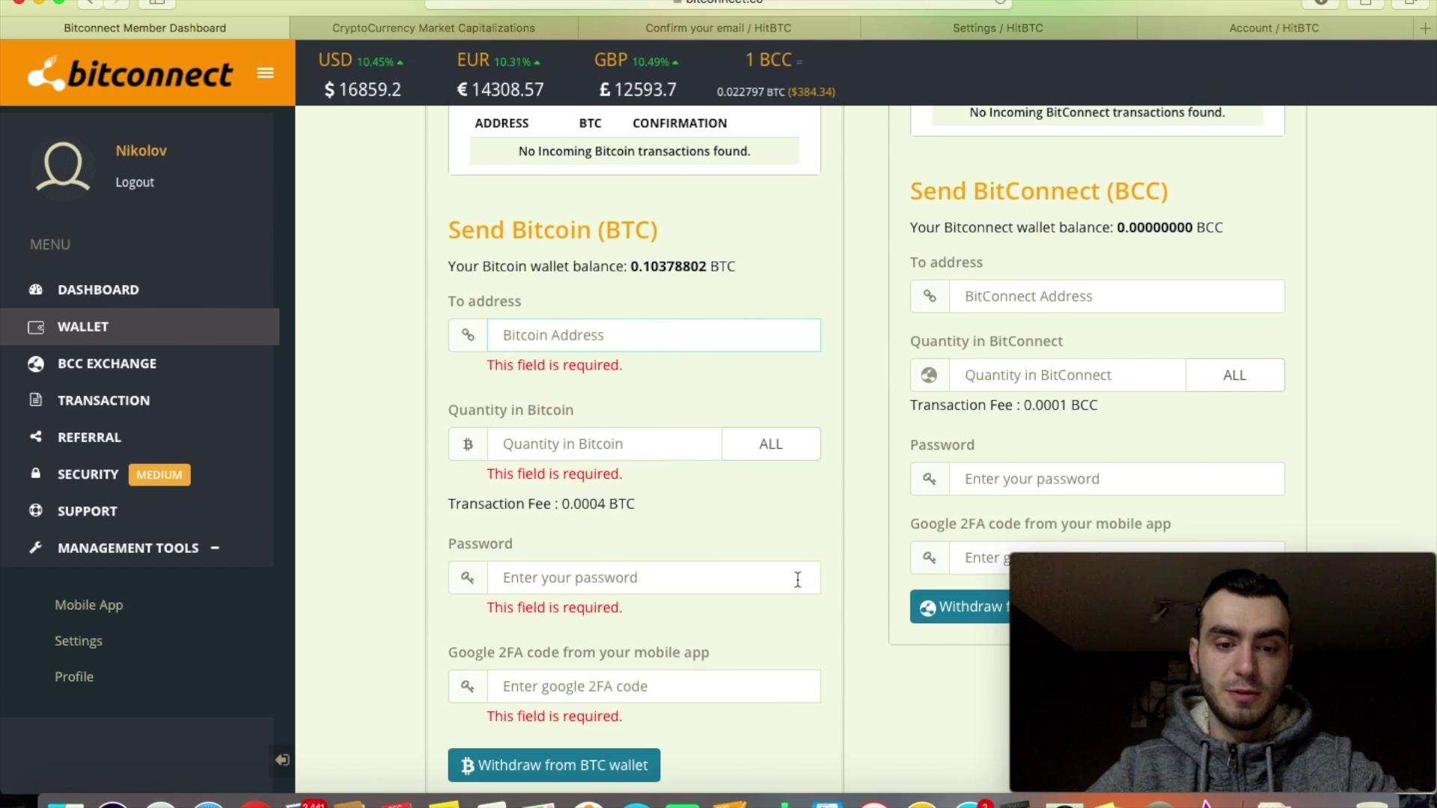
pyautogui.scroll(-3, 800, 577)
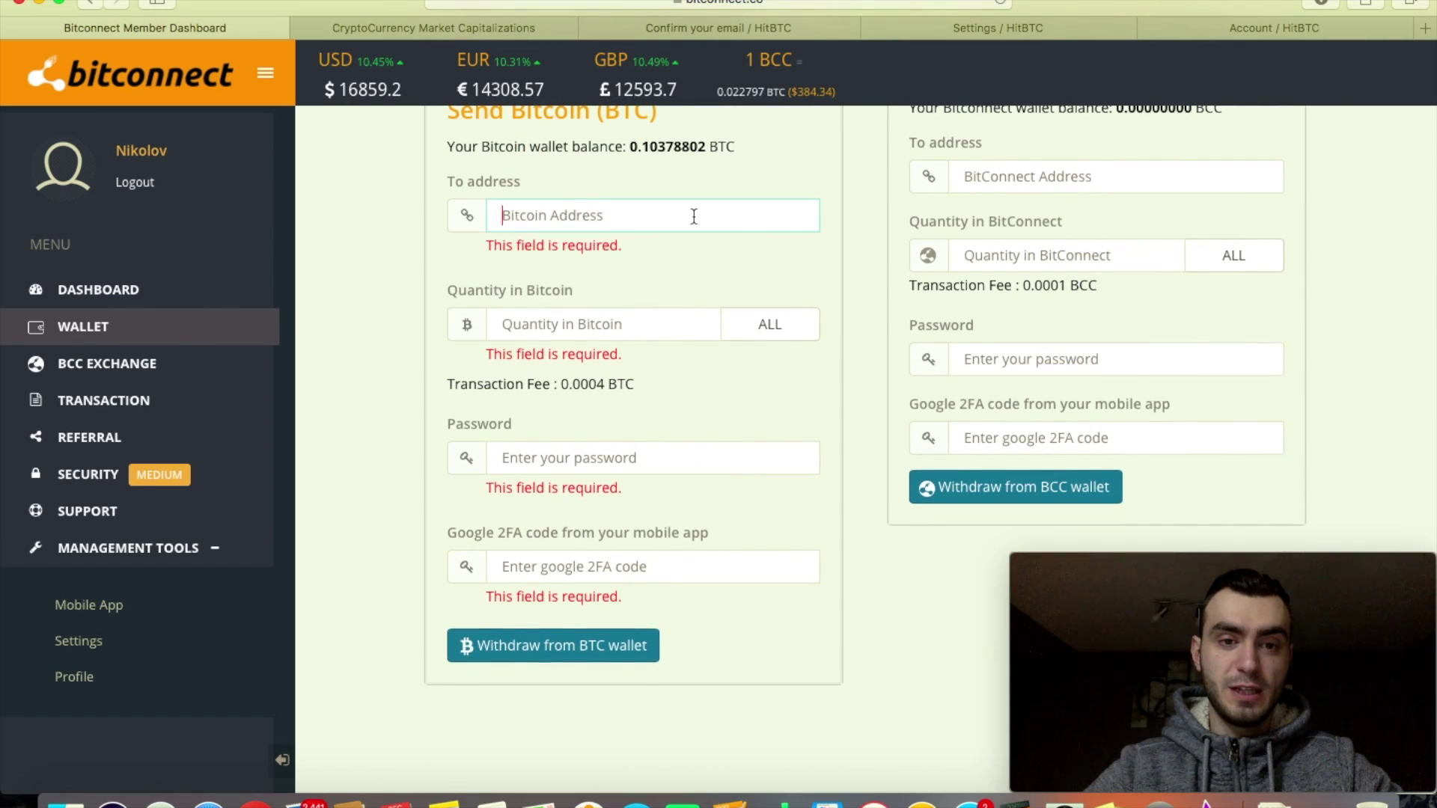
pyautogui.rightClick(693, 217)
pyautogui.click(775, 265)
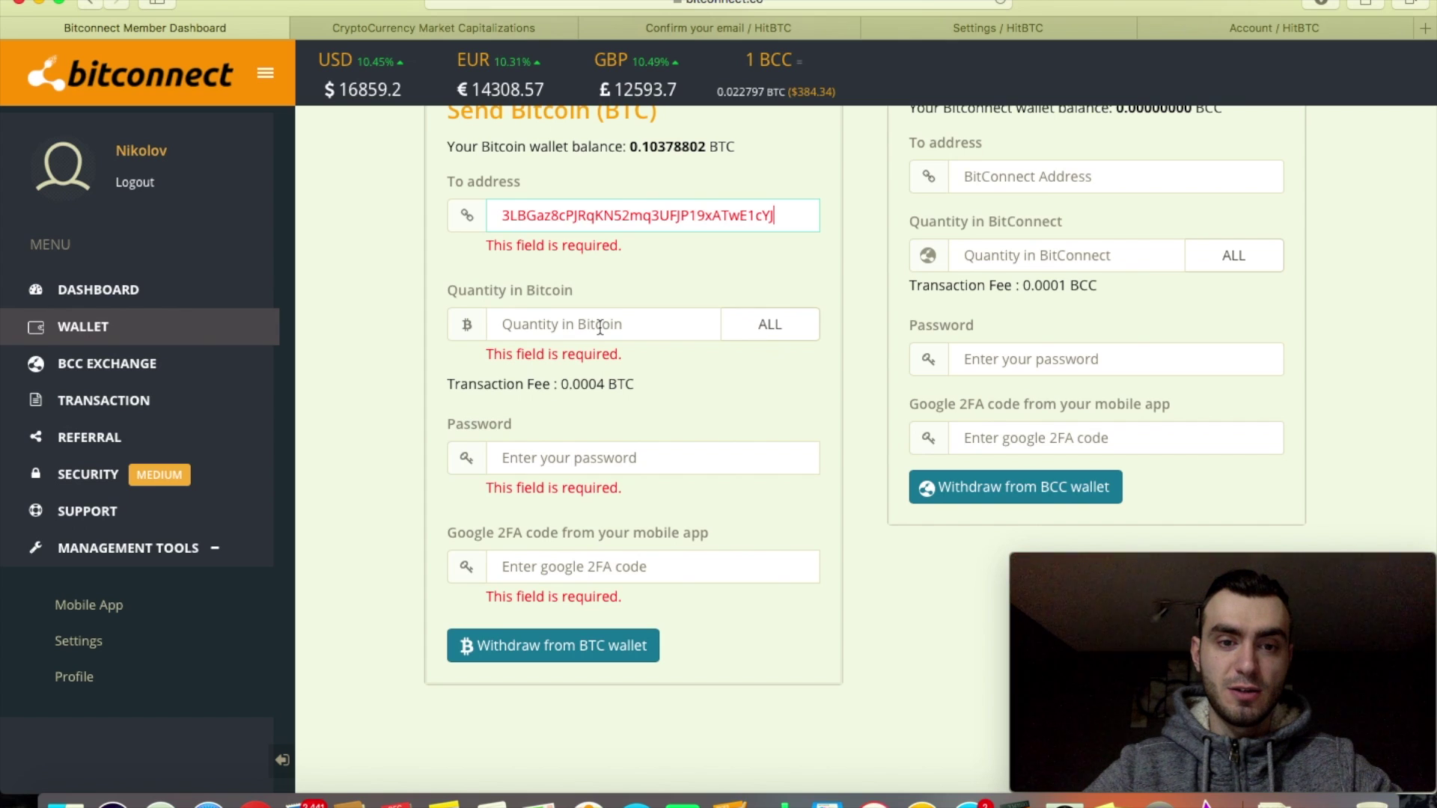
# Step: Withdraw the full 0.10338802 BTC balance with password and 2FA, then return to HitBTC
pyautogui.click(748, 327)
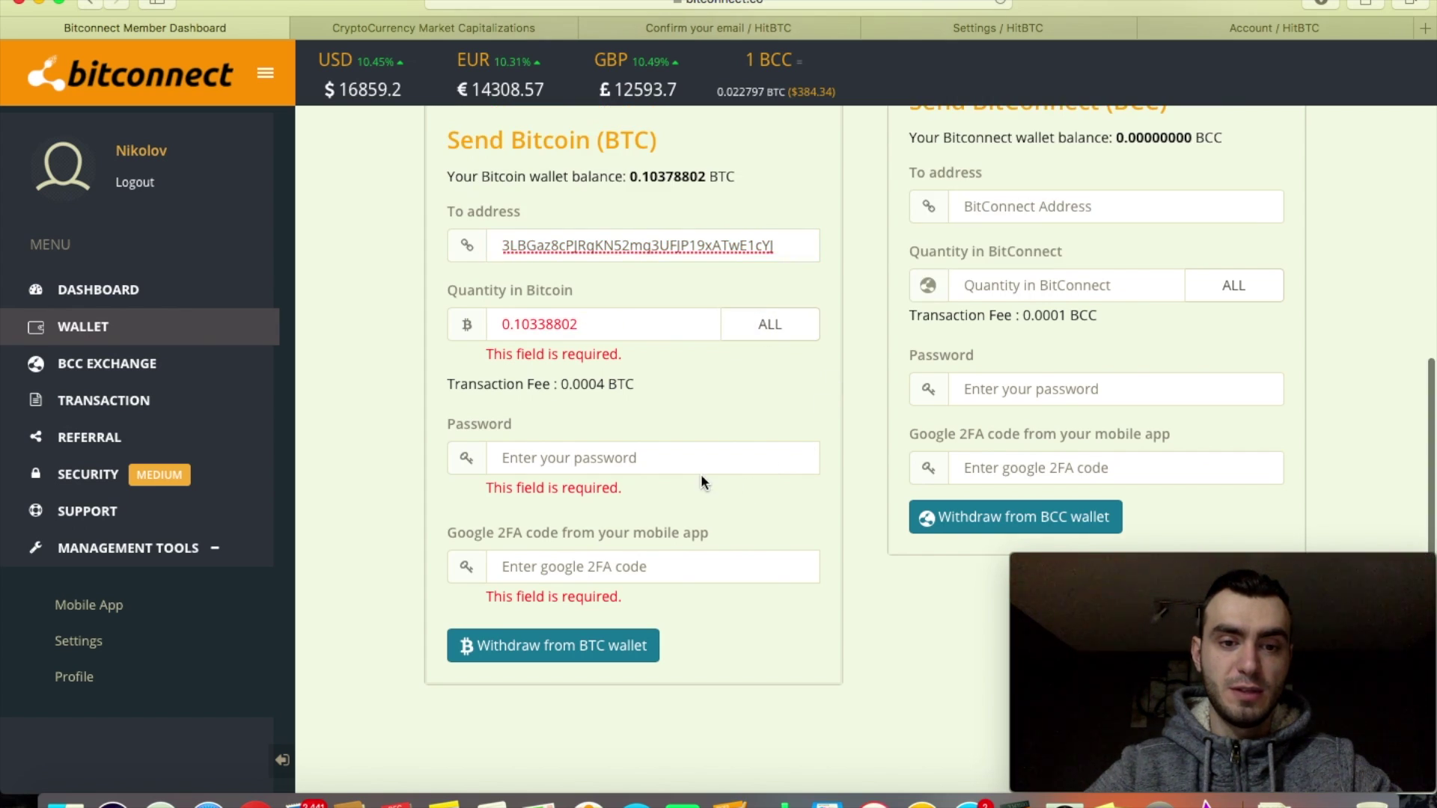
pyautogui.click(630, 464)
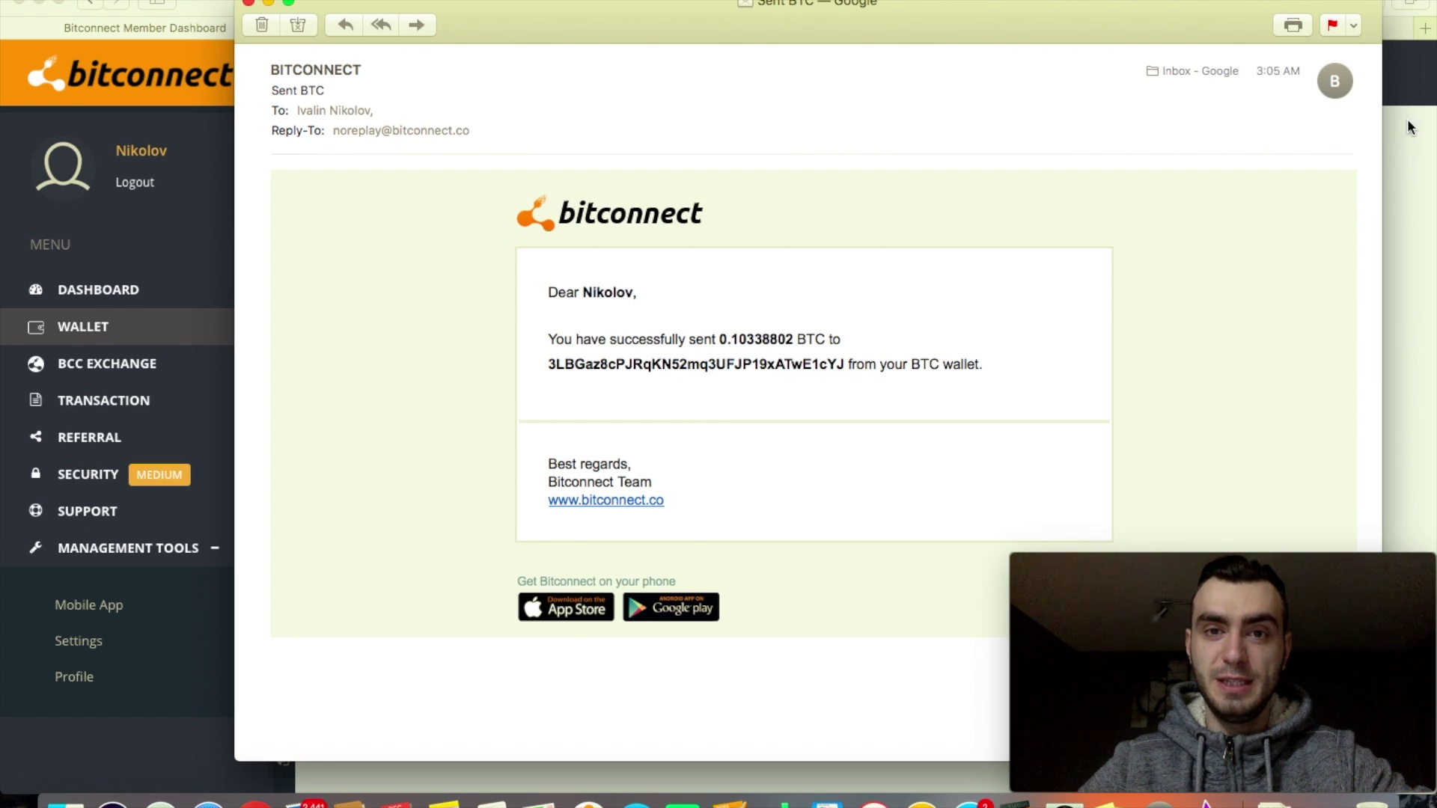
pyautogui.click(1420, 88)
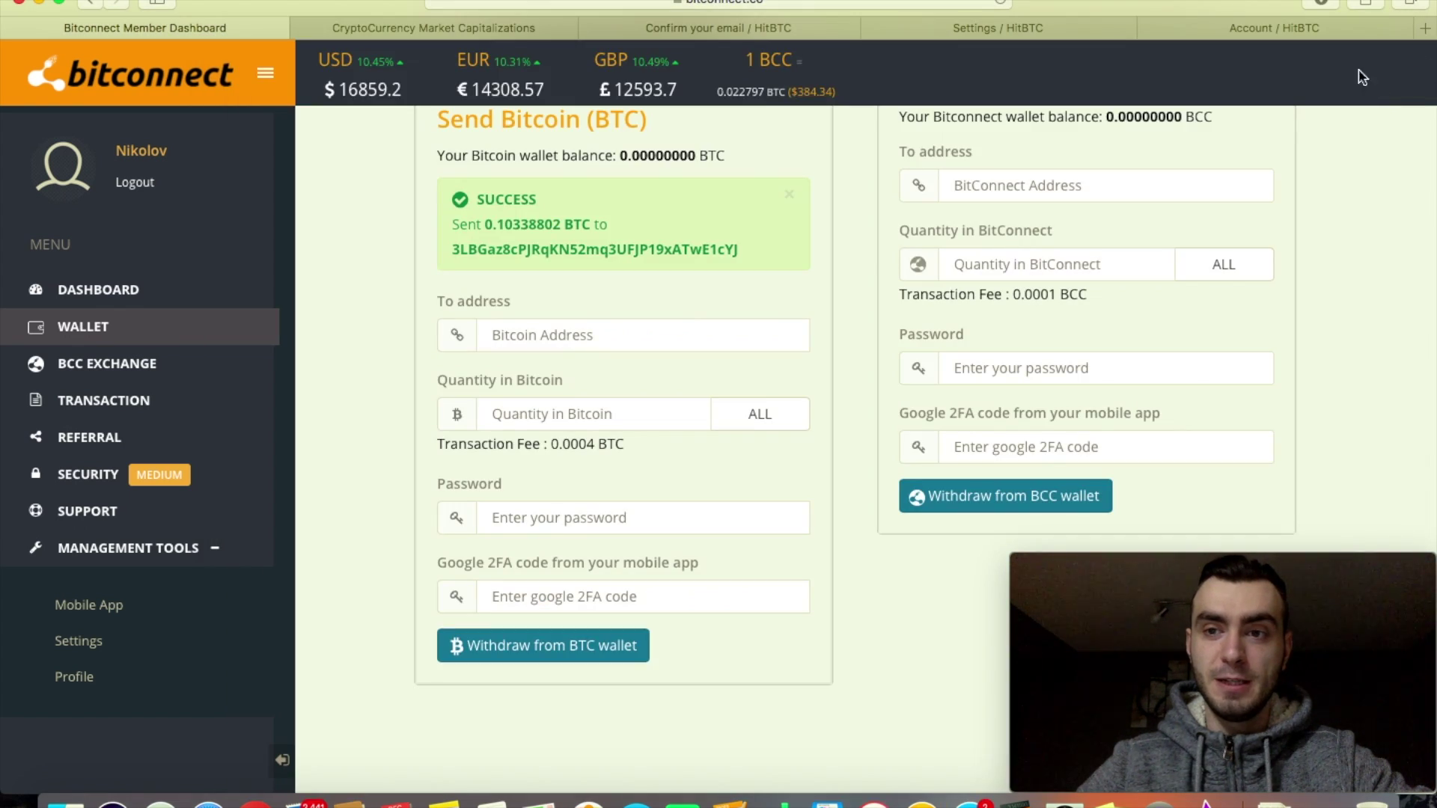
pyautogui.click(1277, 30)
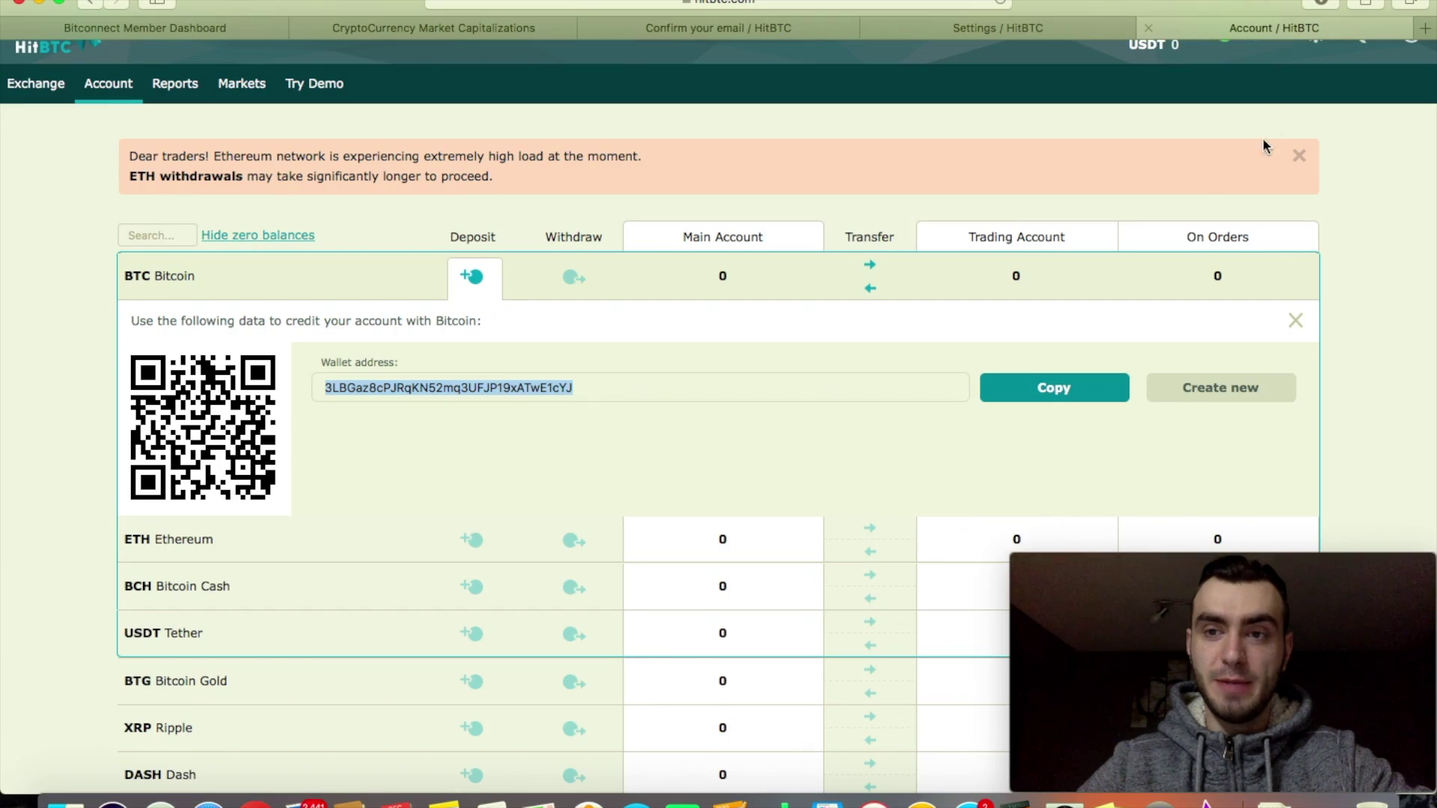
# Step: Reload HitBTC's account page until the 0.10338802 BTC deposit shows, then check Bitconnect's balance
pyautogui.click(700, 332)
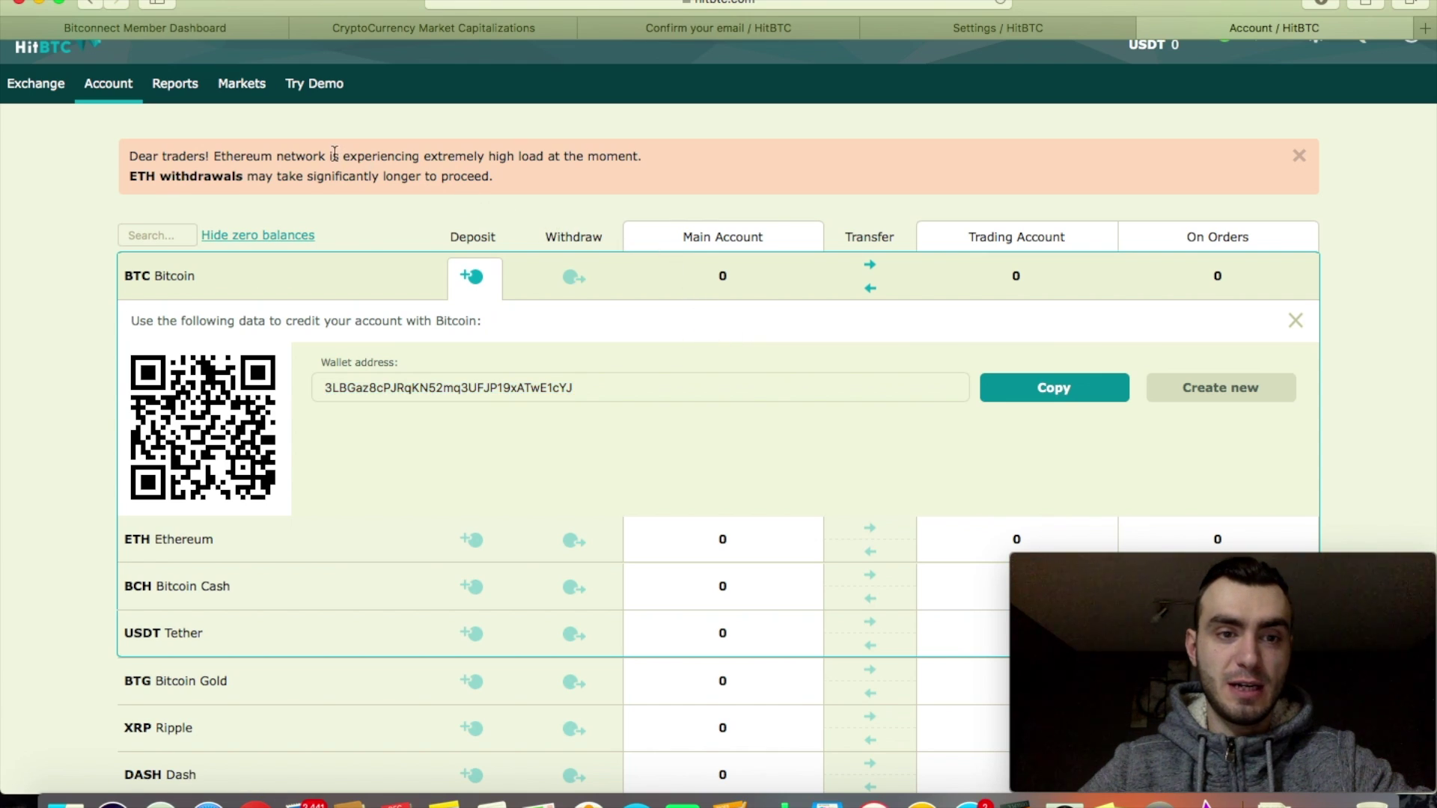
pyautogui.scroll(1, 748, 284)
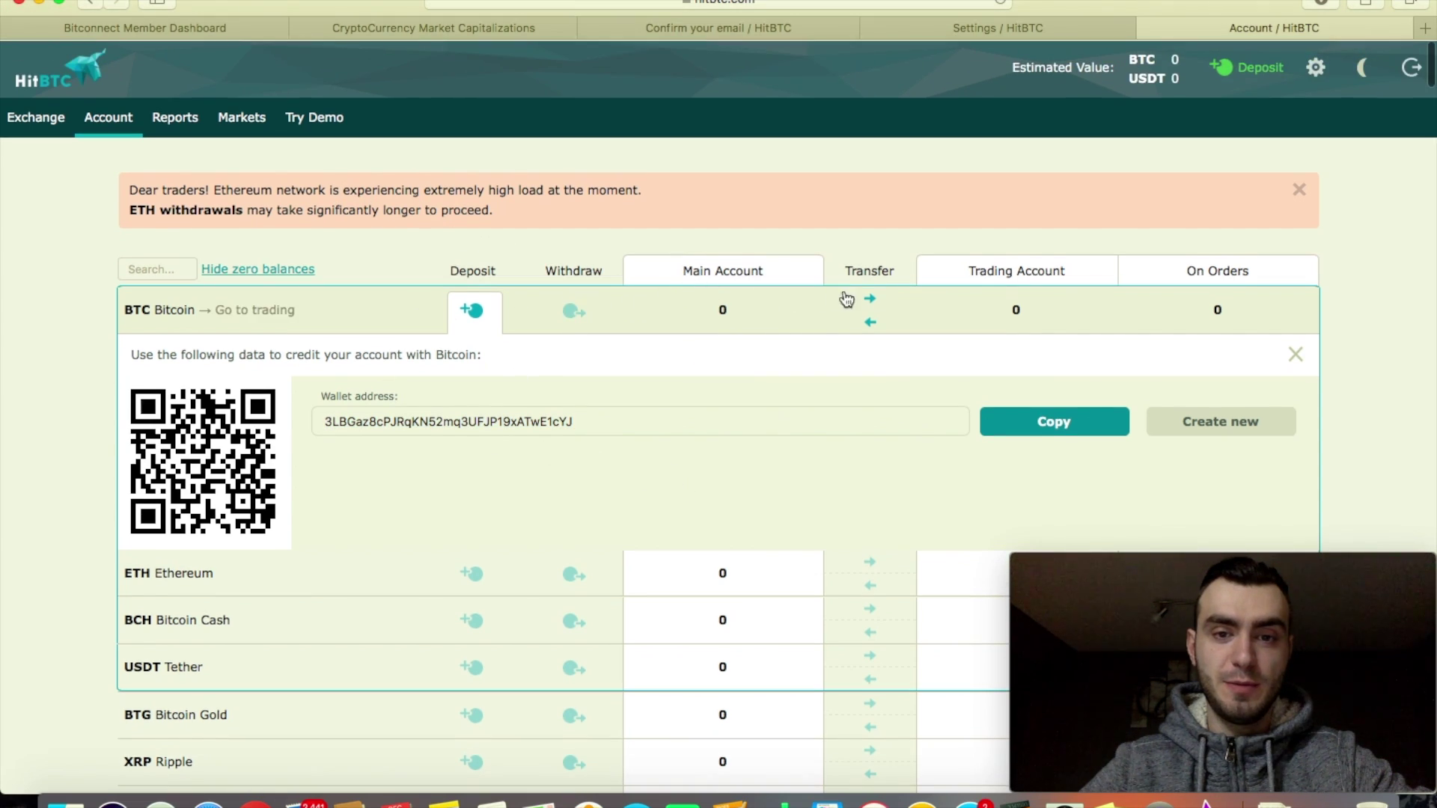
pyautogui.click(1000, 2)
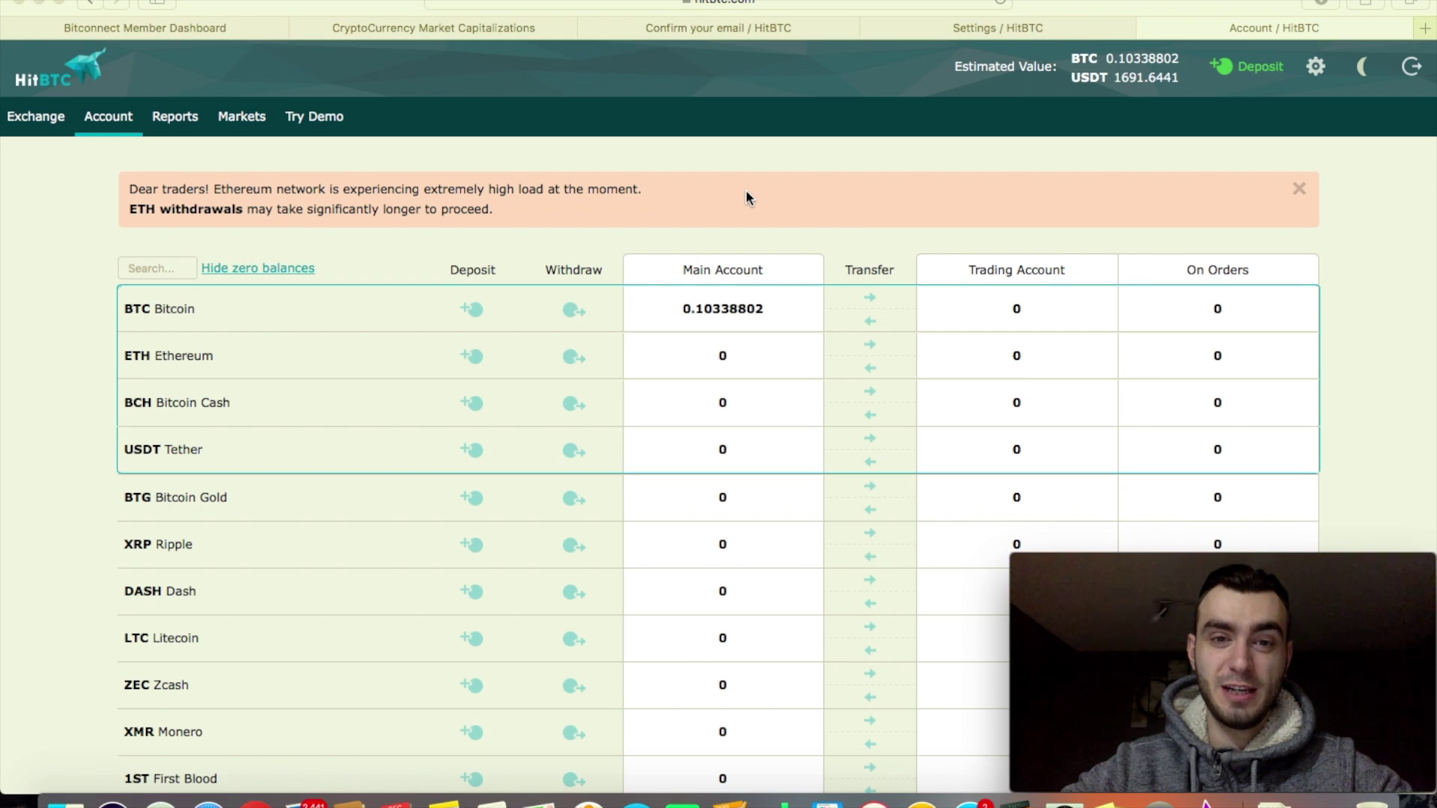
pyautogui.click(182, 28)
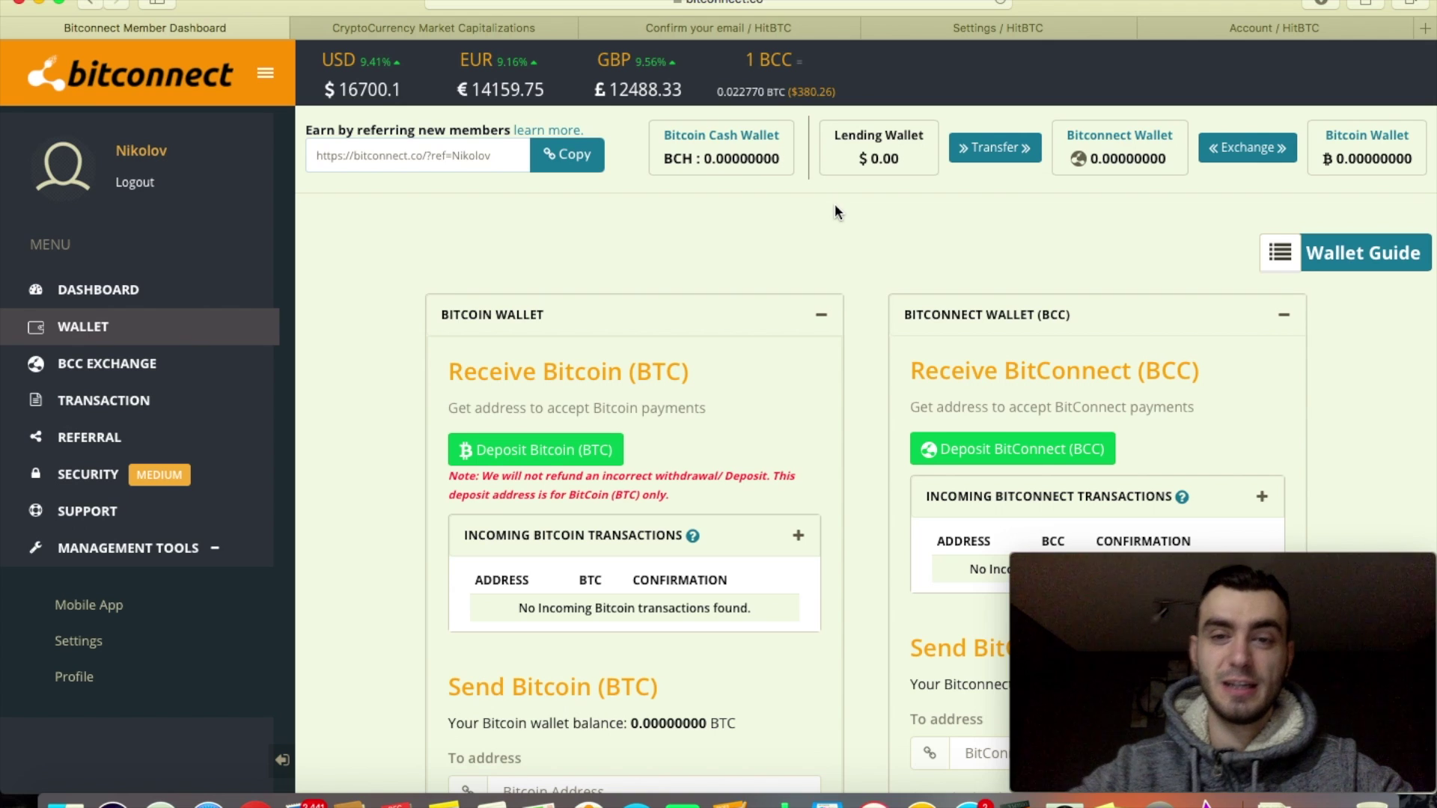
# Step: Go back to the HitBTC Account page to see 0.10338802 BTC in the Bitcoin Main Account
pyautogui.click(1238, 30)
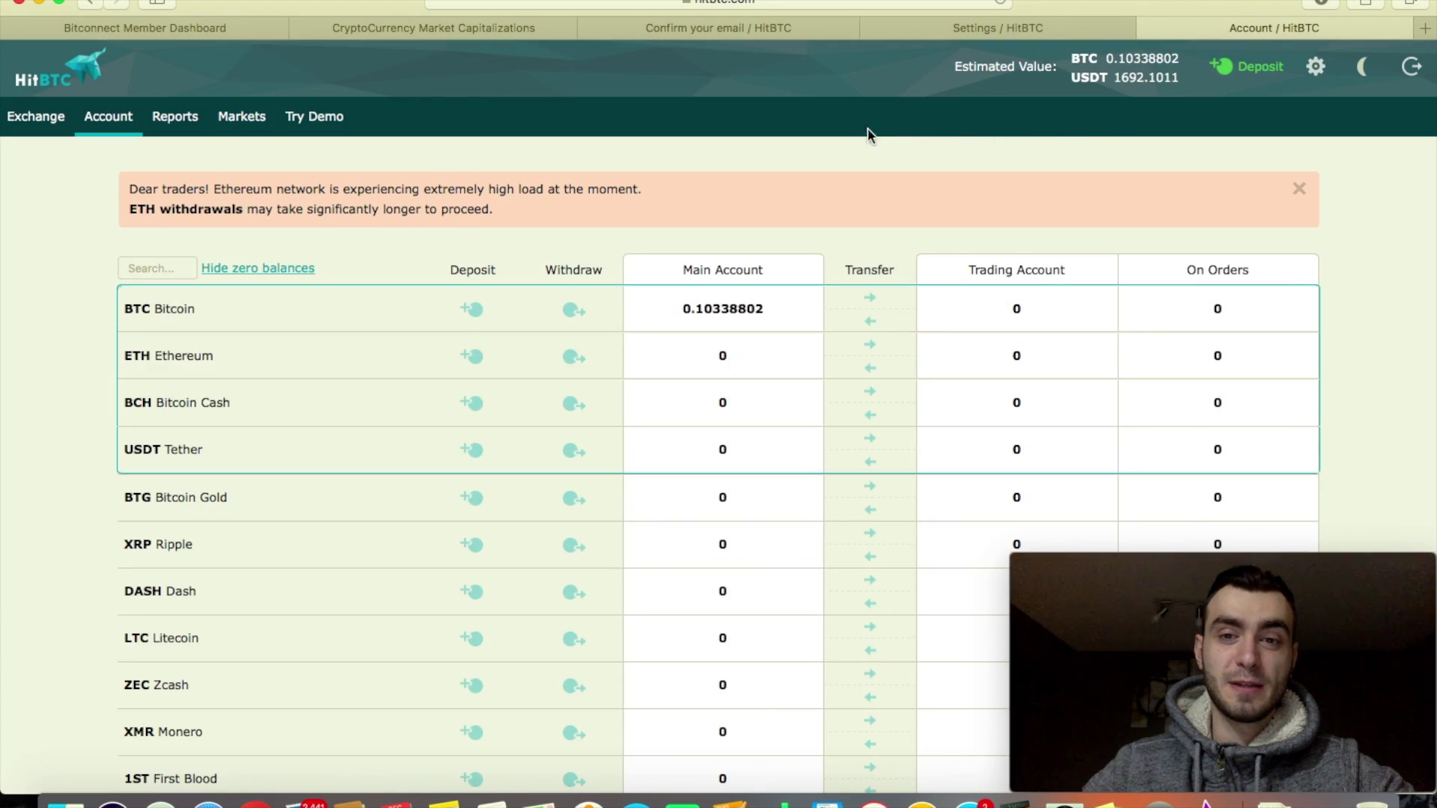